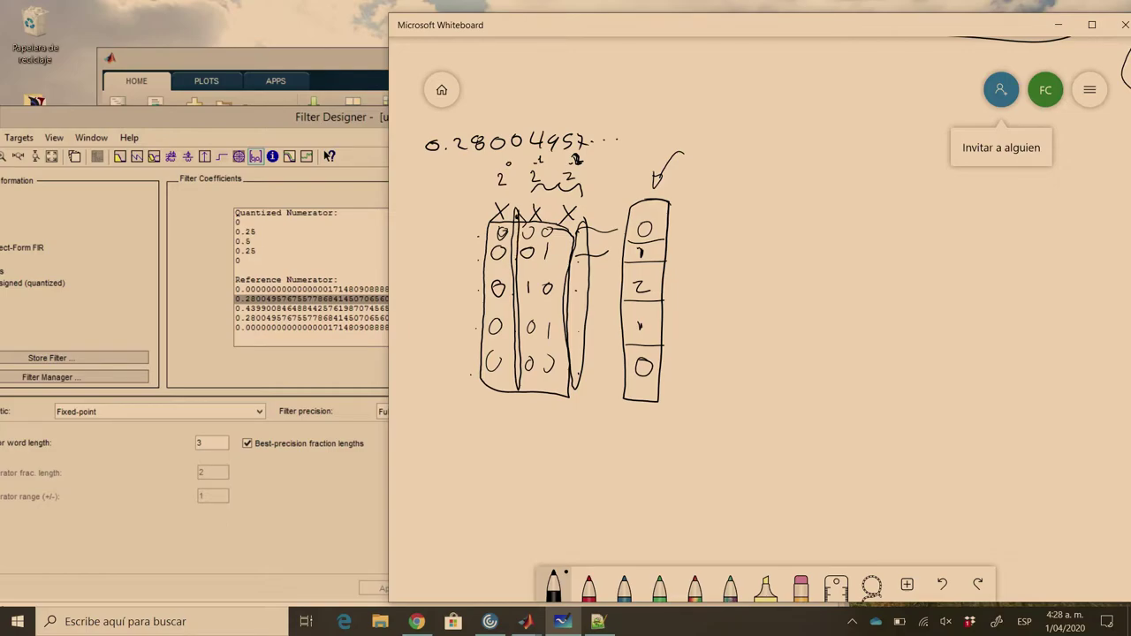
Step: Circle the arrow above the boxed coefficient column, label it "mem", and sketch a glowing light bulb with an arrow to the binary table
mouse_move(685, 138)
mouse_down()
mouse_move(711, 164)
mouse_move(647, 147)
mouse_up()
mouse_move(680, 100)
mouse_down()
mouse_move(697, 120)
mouse_move(715, 113)
mouse_move(739, 131)
mouse_up()
mouse_move(519, 440)
mouse_down()
mouse_move(530, 474)
mouse_move(503, 398)
mouse_up()
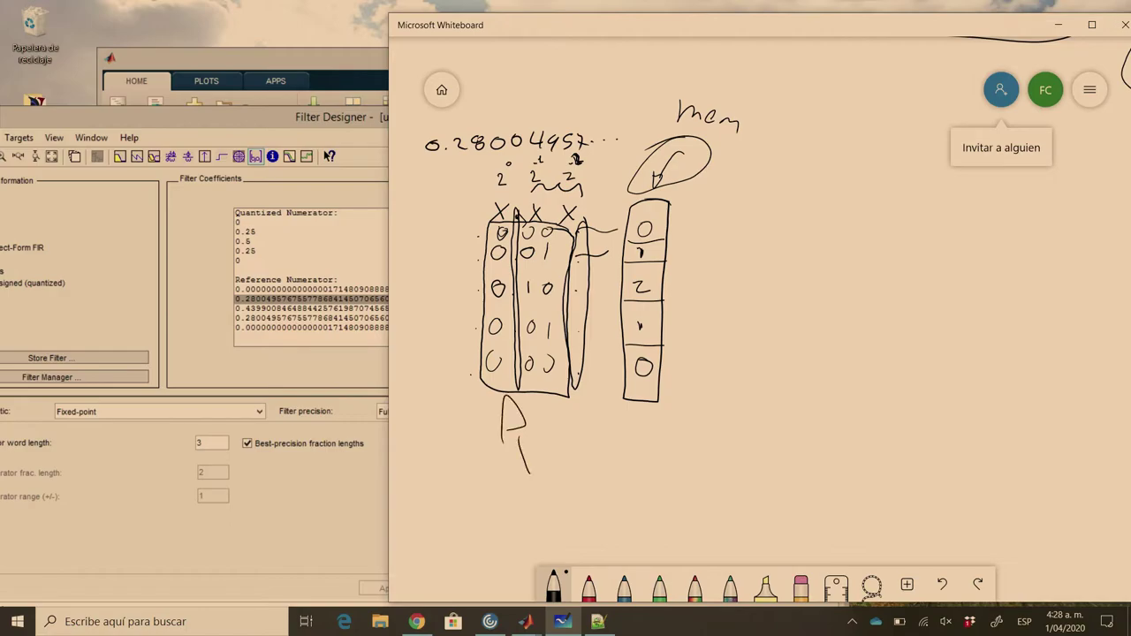
mouse_move(566, 506)
mouse_down()
mouse_move(565, 528)
mouse_move(585, 523)
mouse_move(590, 489)
mouse_move(567, 451)
mouse_move(565, 498)
mouse_up()
mouse_move(535, 450)
mouse_down()
mouse_move(548, 463)
mouse_move(554, 442)
mouse_up()
drag(571, 430, 615, 445)
drag(571, 484, 578, 466)
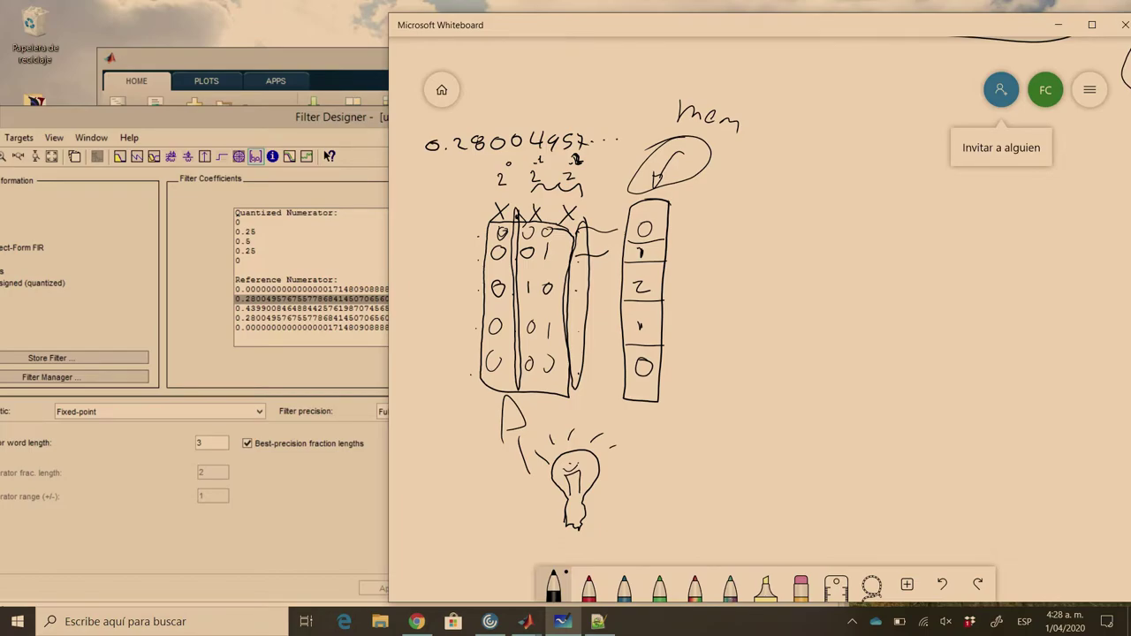
Step: Switch to Filter Designer and check the input word length and input fraction length in the input/output settings
drag(249, 127, 430, 71)
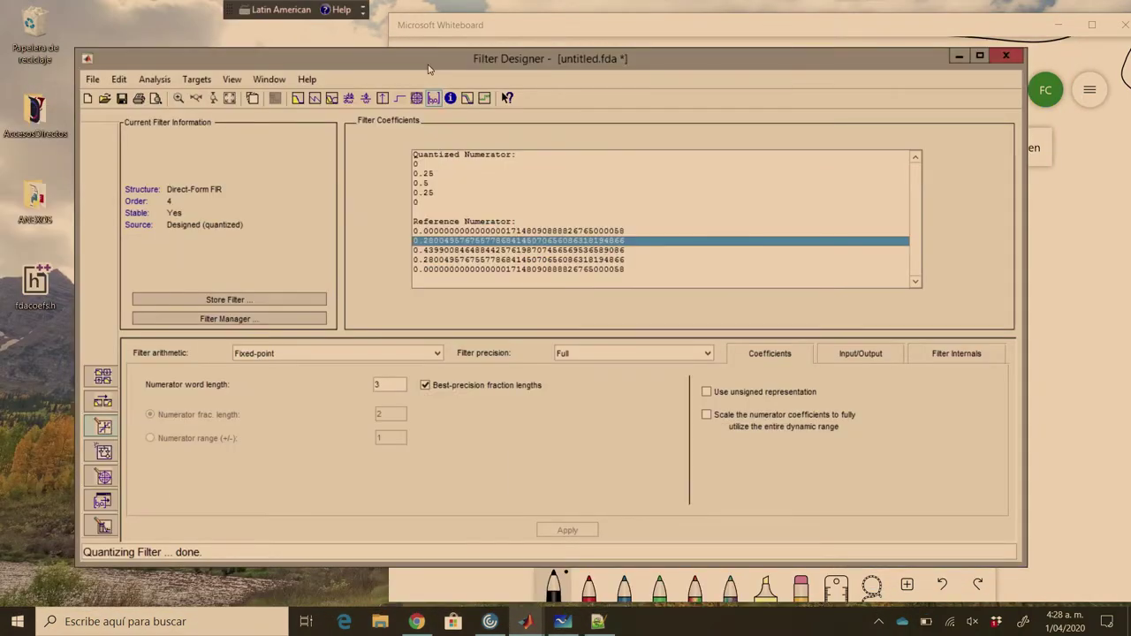
click(857, 358)
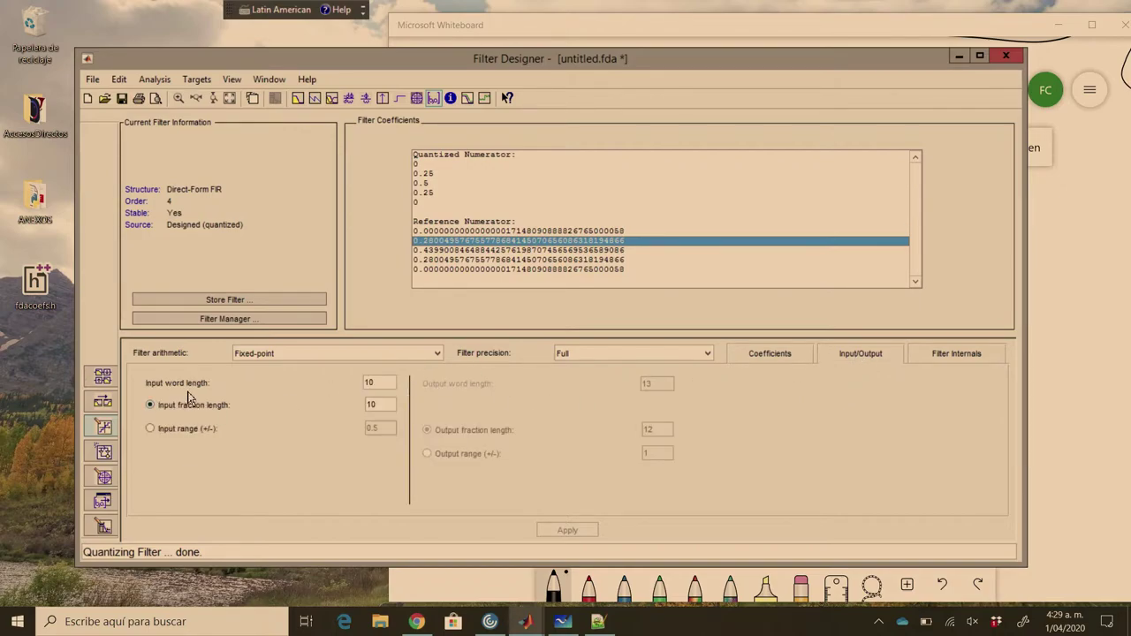
click(384, 381)
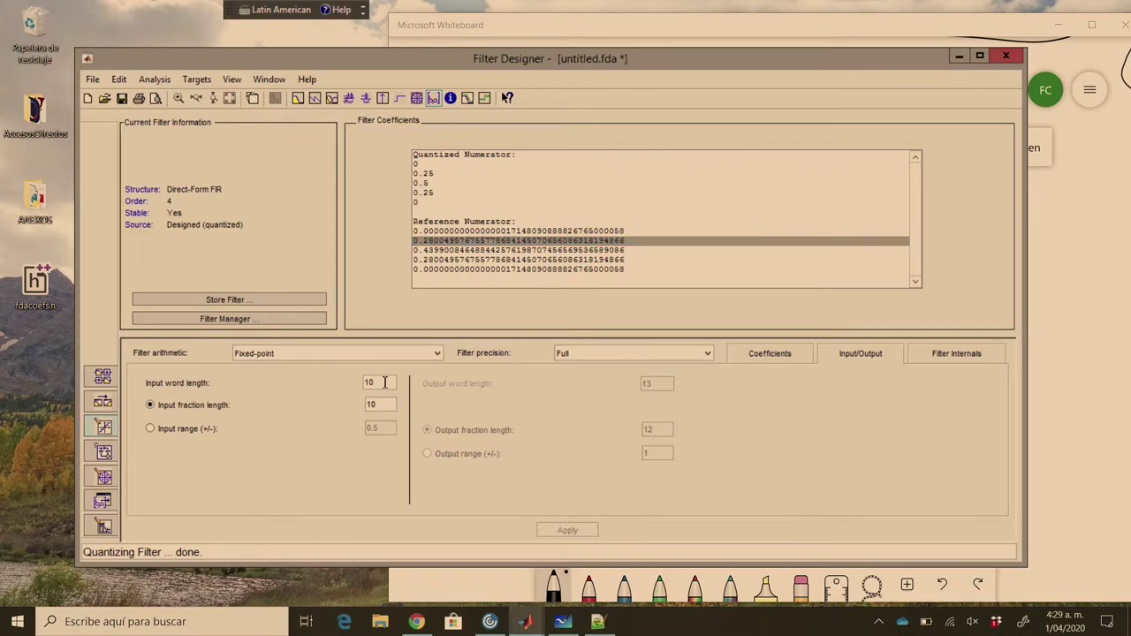
click(380, 403)
Step: Set the numerator word length to 8, apply it, and view the input/output word lengths
click(775, 356)
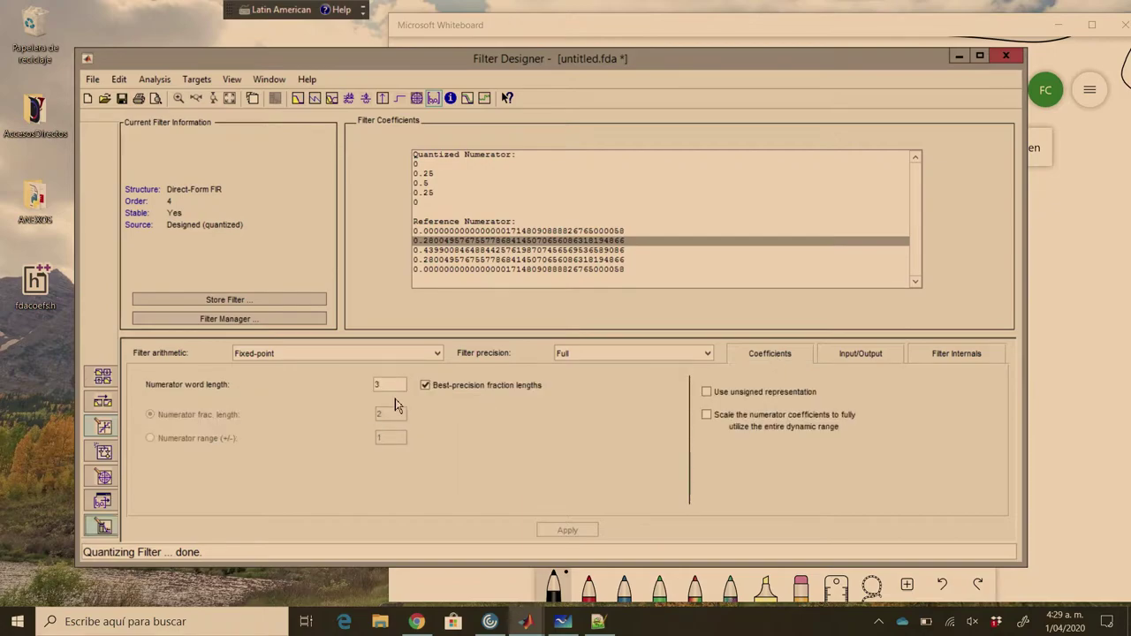
drag(388, 385, 371, 386)
text(8)
click(570, 533)
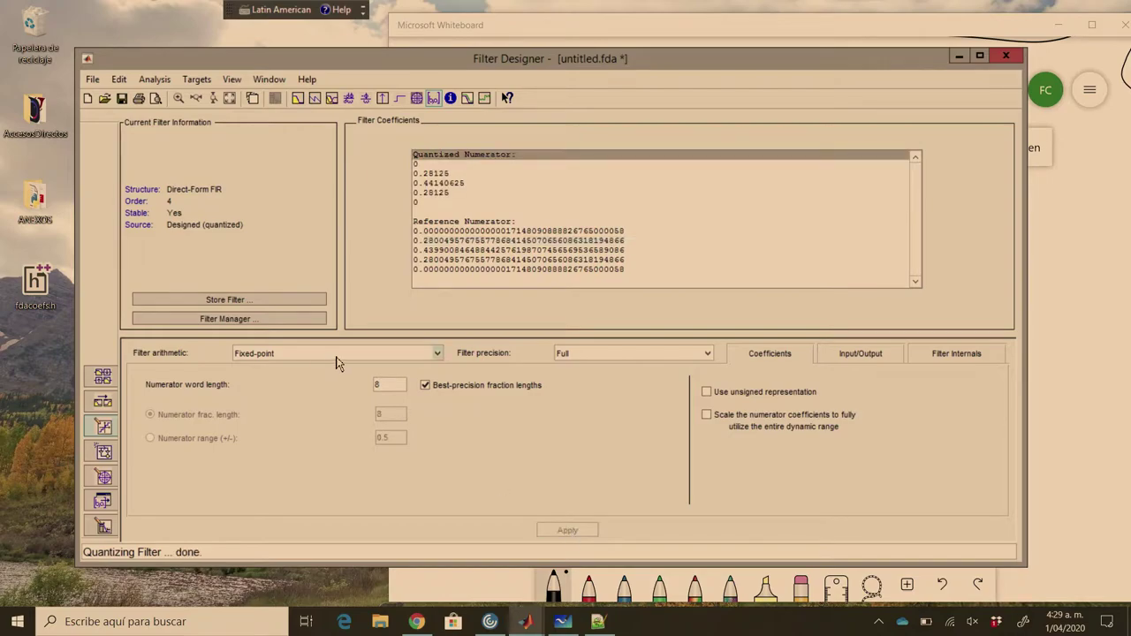
click(841, 355)
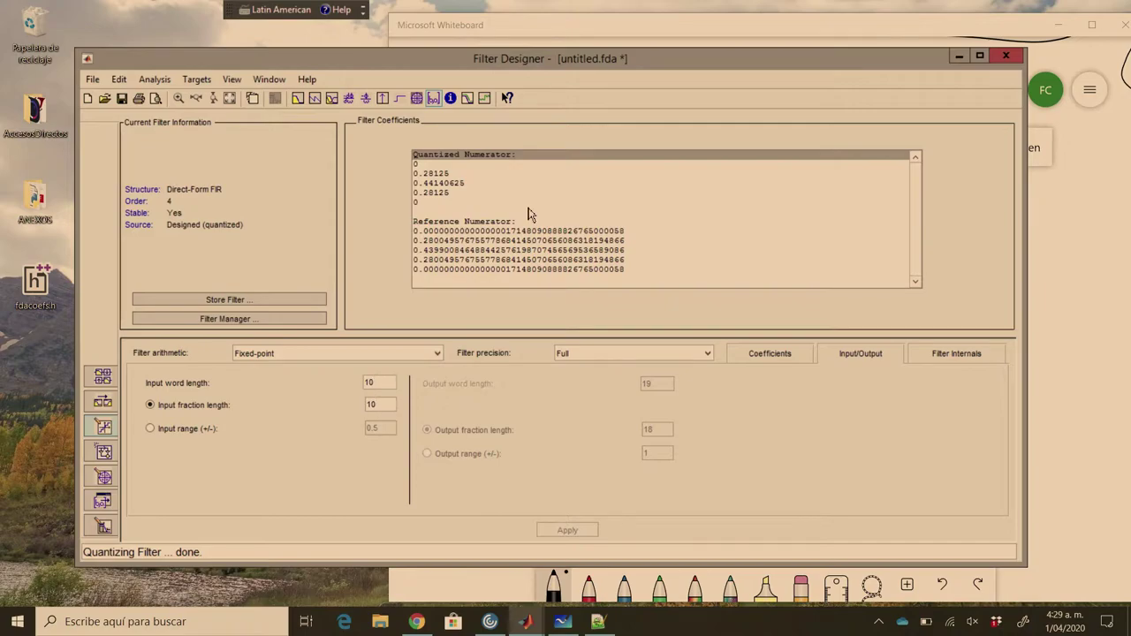
Step: Switch to Microsoft Whiteboard and, in an empty area, note the 8-bit coefficient format as a binary point followed by eight X's
click(649, 28)
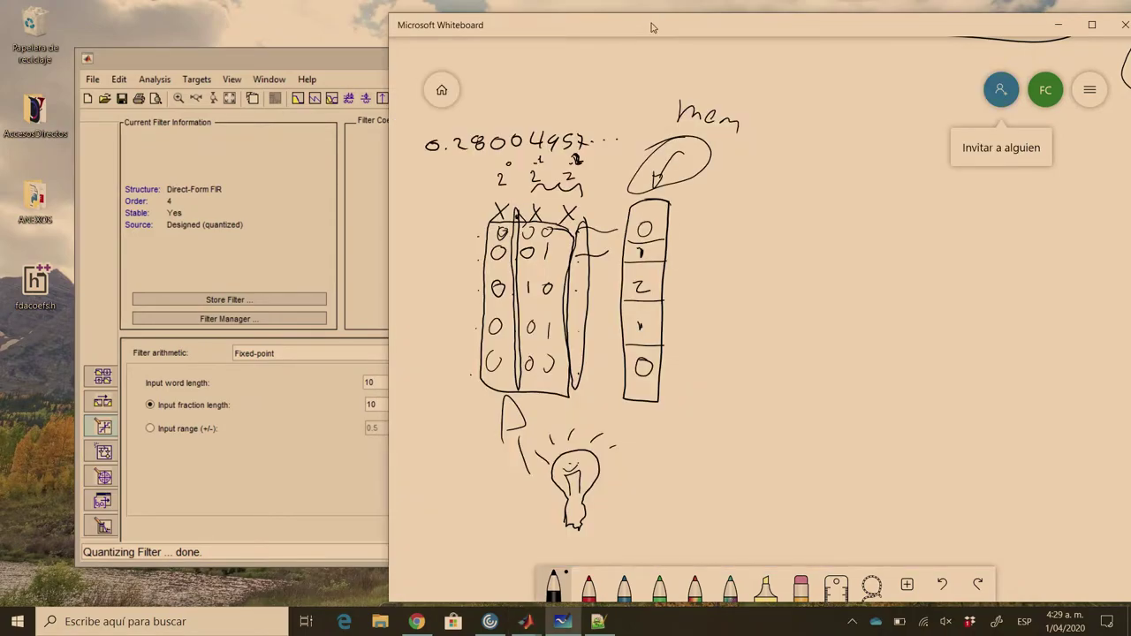
scroll(760, 309, right, 10)
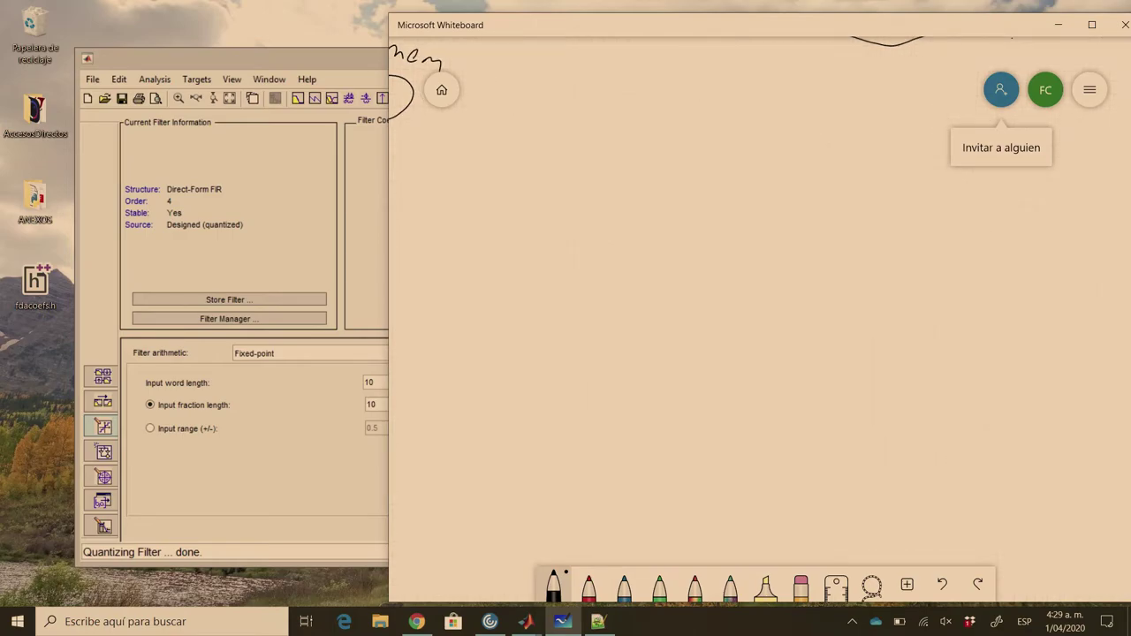
mouse_move(478, 144)
mouse_down()
mouse_move(477, 160)
mouse_move(504, 158)
mouse_up()
mouse_move(517, 149)
mouse_down()
mouse_move(511, 160)
mouse_move(556, 157)
mouse_move(567, 144)
mouse_up()
drag(576, 130, 584, 156)
mouse_move(590, 143)
mouse_down()
mouse_move(591, 155)
mouse_move(606, 147)
mouse_up()
mouse_move(689, 143)
mouse_down()
mouse_move(716, 147)
mouse_move(704, 146)
mouse_up()
mouse_move(725, 132)
mouse_down()
mouse_move(736, 143)
mouse_move(726, 145)
mouse_move(759, 144)
mouse_up()
mouse_move(759, 130)
mouse_down()
mouse_move(751, 145)
mouse_move(787, 148)
mouse_up()
drag(803, 137, 804, 149)
drag(821, 137, 842, 151)
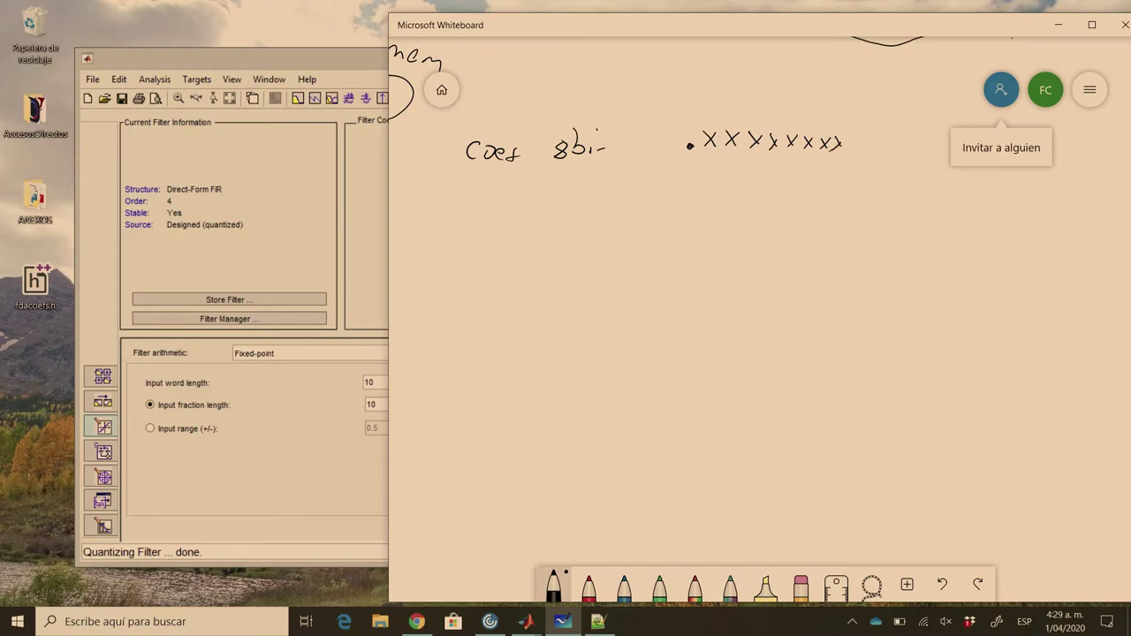
Step: Beneath the coefficient note, write "in 10bit" with a binary point followed by ten X's, and finish the word "8bit"
click(460, 182)
mouse_move(460, 190)
mouse_down()
mouse_move(535, 207)
mouse_move(550, 195)
mouse_move(568, 197)
mouse_move(595, 211)
mouse_up()
drag(590, 200, 608, 200)
drag(601, 149, 604, 162)
drag(703, 185, 714, 199)
mouse_move(714, 184)
mouse_down()
mouse_move(702, 198)
mouse_move(746, 200)
mouse_up()
drag(767, 185, 799, 198)
mouse_move(804, 184)
mouse_down()
mouse_move(792, 200)
mouse_move(817, 198)
mouse_up()
mouse_move(822, 187)
mouse_down()
mouse_move(809, 203)
mouse_move(876, 201)
mouse_up()
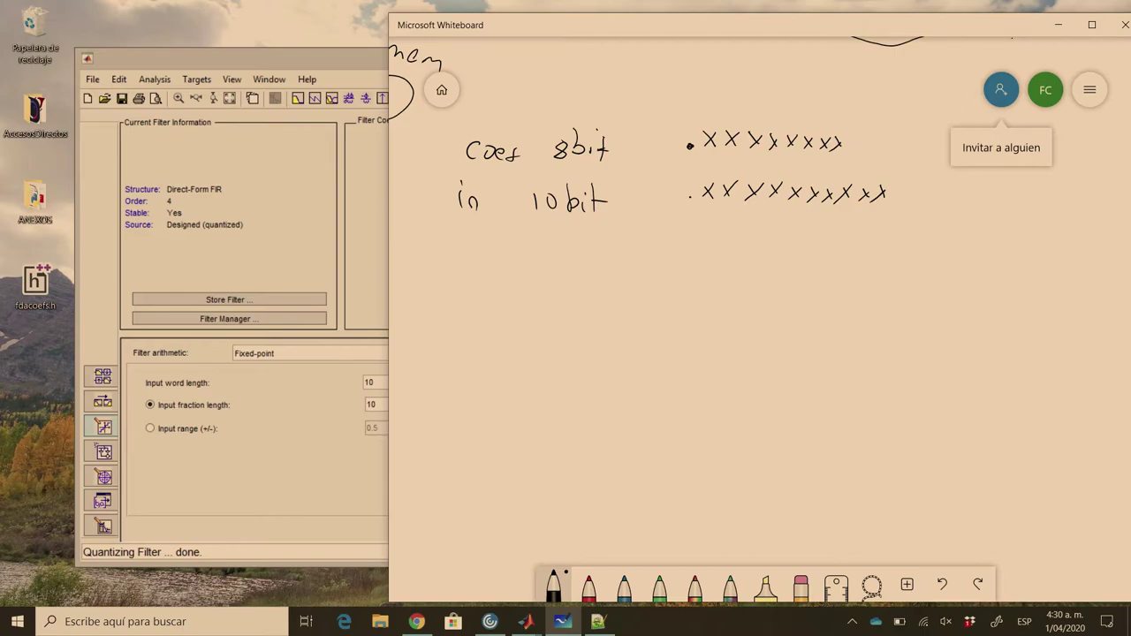
Step: Tick the a0 and x(n) terms of the filter equation and write "18bit" above them
scroll(760, 318, up, 5)
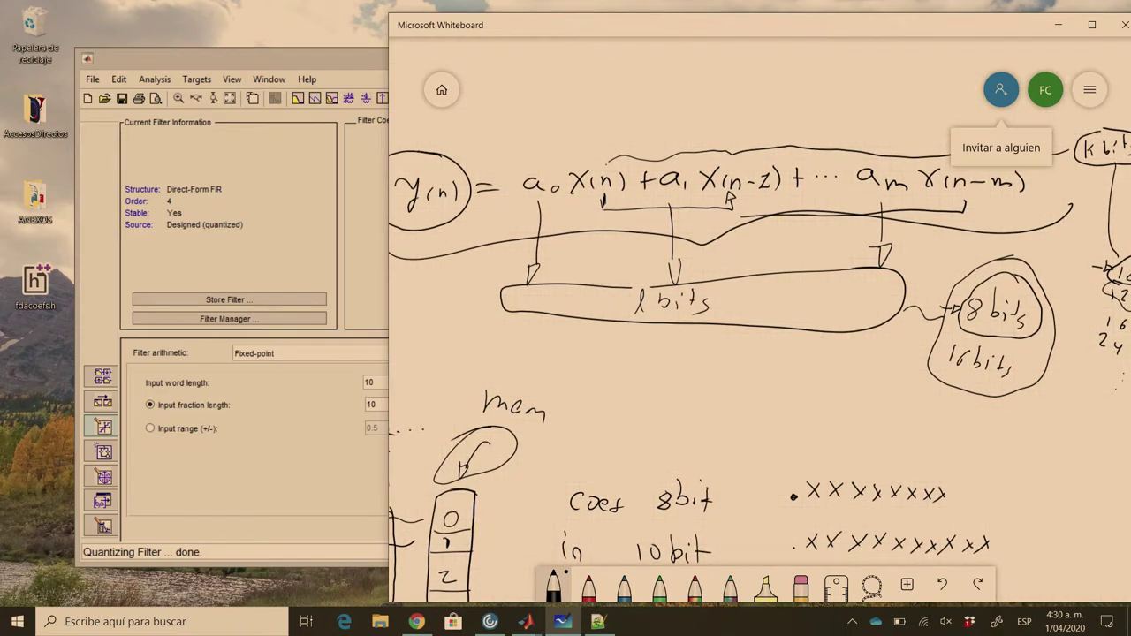
mouse_move(554, 139)
mouse_down()
mouse_move(548, 161)
mouse_move(604, 138)
mouse_up()
mouse_move(553, 92)
mouse_down()
mouse_move(551, 112)
mouse_move(576, 92)
mouse_up()
drag(587, 78, 610, 104)
drag(606, 94, 621, 92)
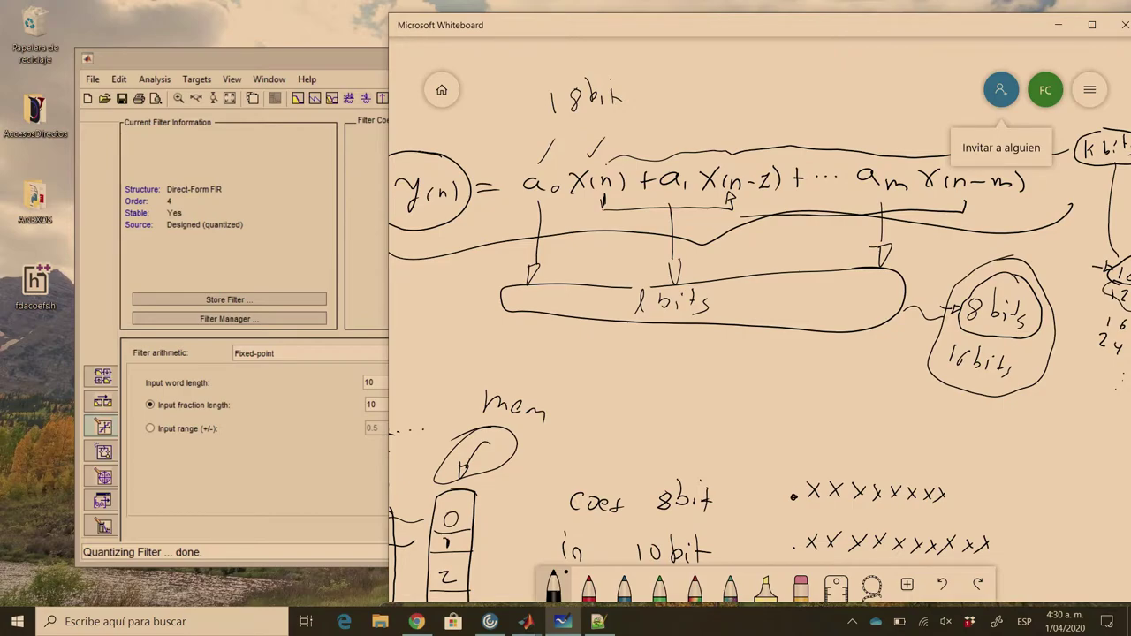
Step: Write a circled "19bit" beside the "18bit" label, joined to it by a short line
drag(644, 82, 698, 64)
mouse_move(695, 58)
mouse_down()
mouse_move(693, 76)
mouse_move(740, 73)
mouse_move(735, 46)
mouse_up()
mouse_move(725, 44)
mouse_down()
mouse_move(661, 46)
mouse_move(751, 85)
mouse_move(742, 42)
mouse_move(690, 79)
mouse_up()
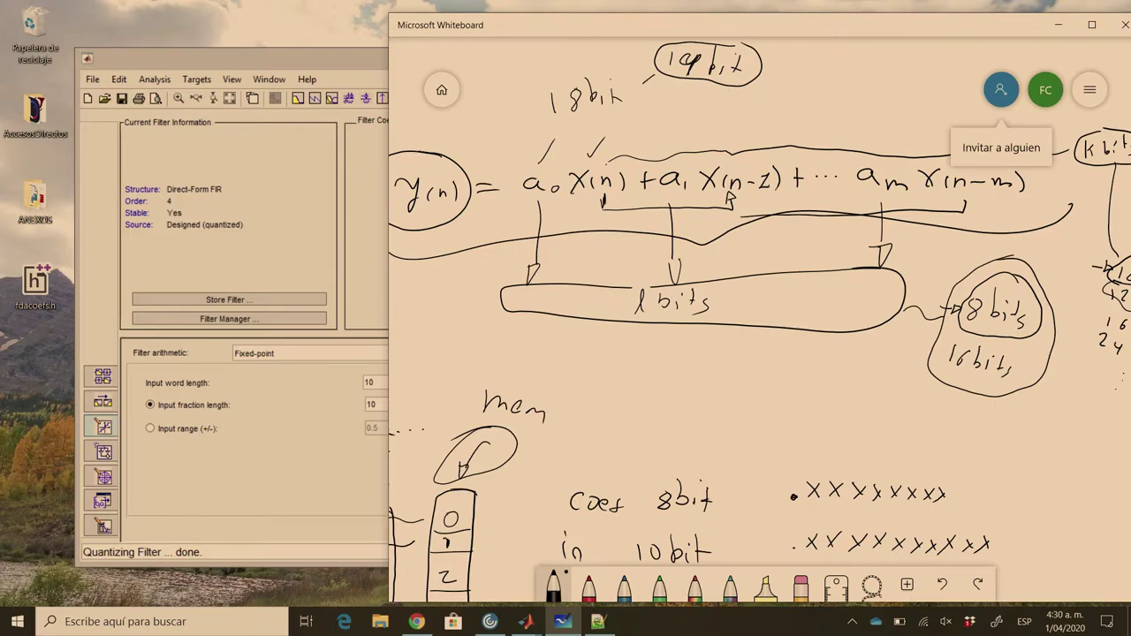
Step: List the example word lengths 2bit, 3bit, 4bit and 5bit above the equation, beside the circled "19bit"
mouse_move(781, 78)
mouse_down()
mouse_move(795, 89)
mouse_move(805, 80)
mouse_up()
drag(811, 75, 820, 78)
drag(811, 70, 827, 68)
mouse_move(798, 103)
mouse_down()
mouse_move(804, 116)
mouse_move(851, 85)
mouse_up()
mouse_move(816, 126)
mouse_down()
mouse_move(819, 136)
mouse_move(845, 122)
mouse_up()
drag(844, 116, 859, 112)
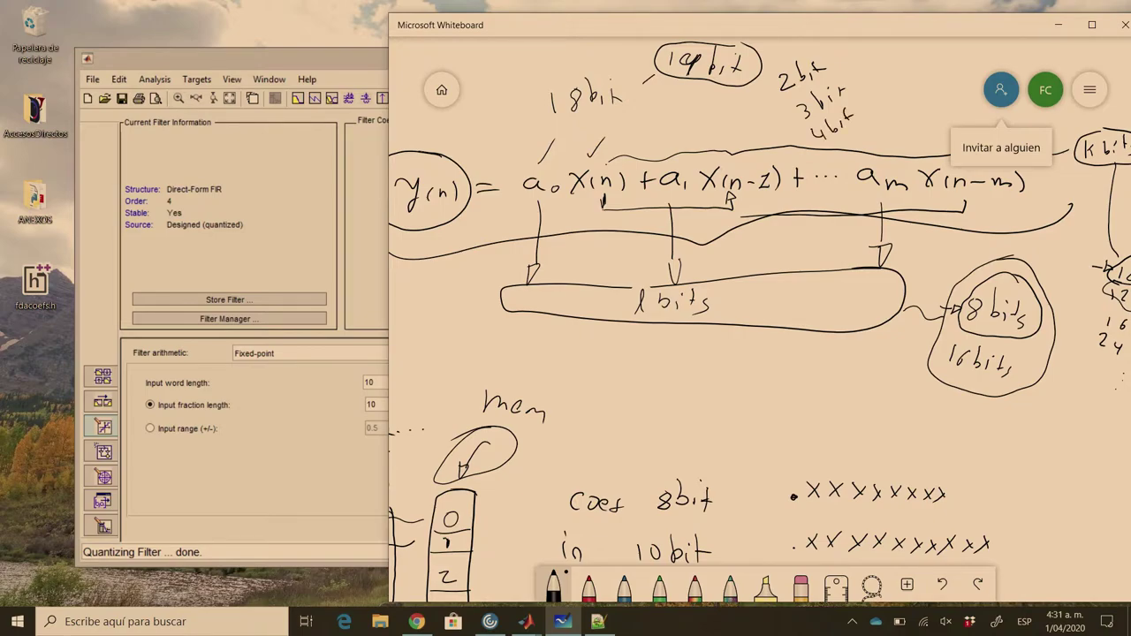
drag(842, 132, 847, 146)
Step: Add a "+ 2" note next to "18bit" and draw an arrow pointing back to that label
mouse_move(657, 99)
mouse_down()
mouse_move(669, 110)
mouse_move(675, 83)
mouse_up()
drag(669, 84, 631, 85)
drag(676, 118, 678, 125)
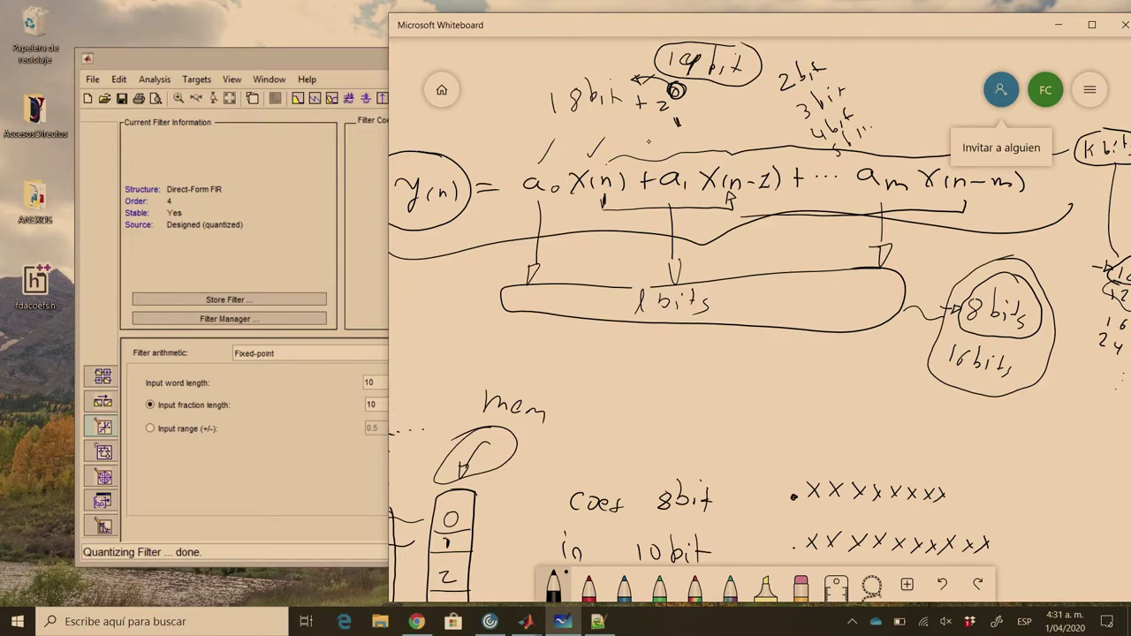
Step: Circle the two plus signs in the filter equation and write a circled "28" above the "18bit" label
mouse_move(652, 168)
mouse_down()
mouse_move(639, 187)
mouse_move(654, 173)
mouse_up()
mouse_move(804, 167)
mouse_down()
mouse_move(788, 187)
mouse_move(806, 171)
mouse_up()
mouse_move(543, 57)
mouse_down()
mouse_move(554, 68)
mouse_move(569, 59)
mouse_move(555, 42)
mouse_up()
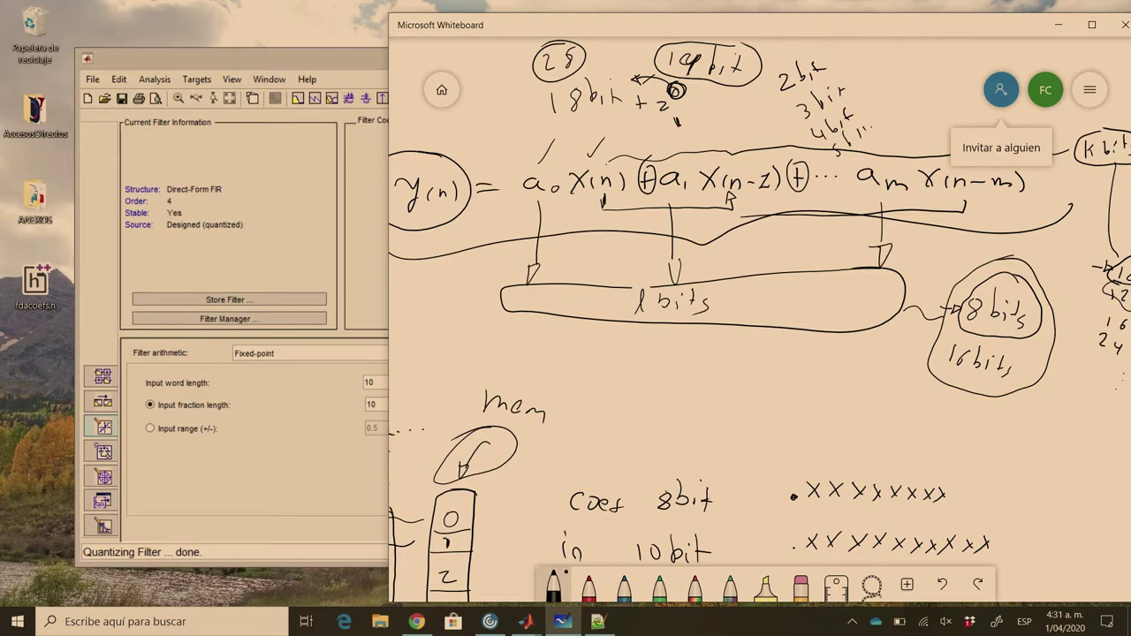
Step: Circle the a0 and x(n) terms of the equation and add small marks beneath x(n)
mouse_move(563, 194)
mouse_down()
mouse_move(542, 166)
mouse_move(516, 196)
mouse_move(555, 208)
mouse_up()
mouse_move(597, 157)
mouse_down()
mouse_move(580, 157)
mouse_move(590, 201)
mouse_move(592, 153)
mouse_up()
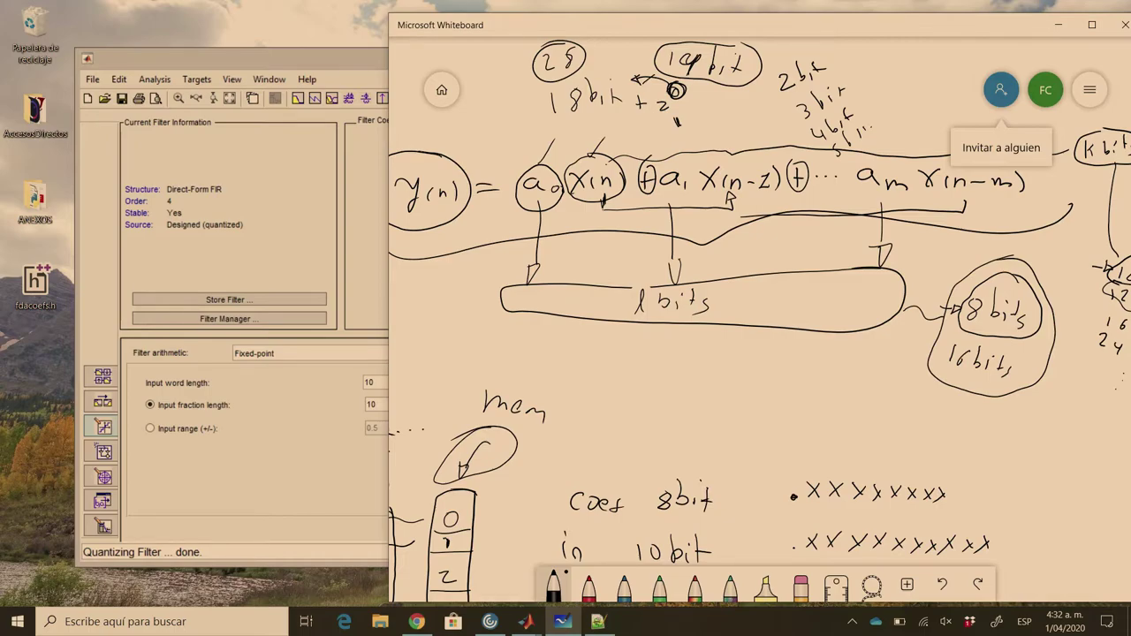
mouse_move(566, 210)
mouse_down()
mouse_move(579, 210)
mouse_move(572, 219)
mouse_up()
Step: Box the "28" with a small arrow inside and draw an arrow pointing to the circled y(n)
mouse_move(569, 51)
mouse_down()
mouse_move(570, 69)
mouse_move(611, 55)
mouse_up()
drag(601, 46, 599, 60)
mouse_move(602, 49)
mouse_down()
mouse_move(591, 62)
mouse_move(584, 39)
mouse_move(531, 60)
mouse_move(633, 50)
mouse_move(601, 39)
mouse_up()
drag(475, 116, 454, 141)
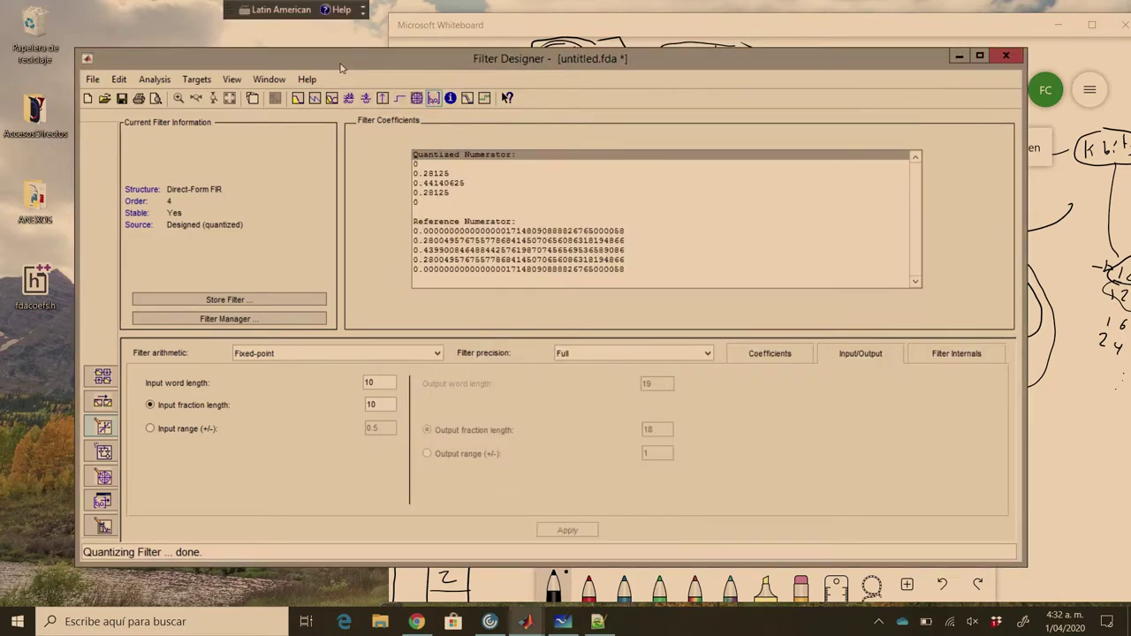
Step: Move the Whiteboard window toward the middle of the desktop, show the 8-bit and 10-bit notes, and return to Filter Designer
click(344, 62)
drag(496, 29, 247, 27)
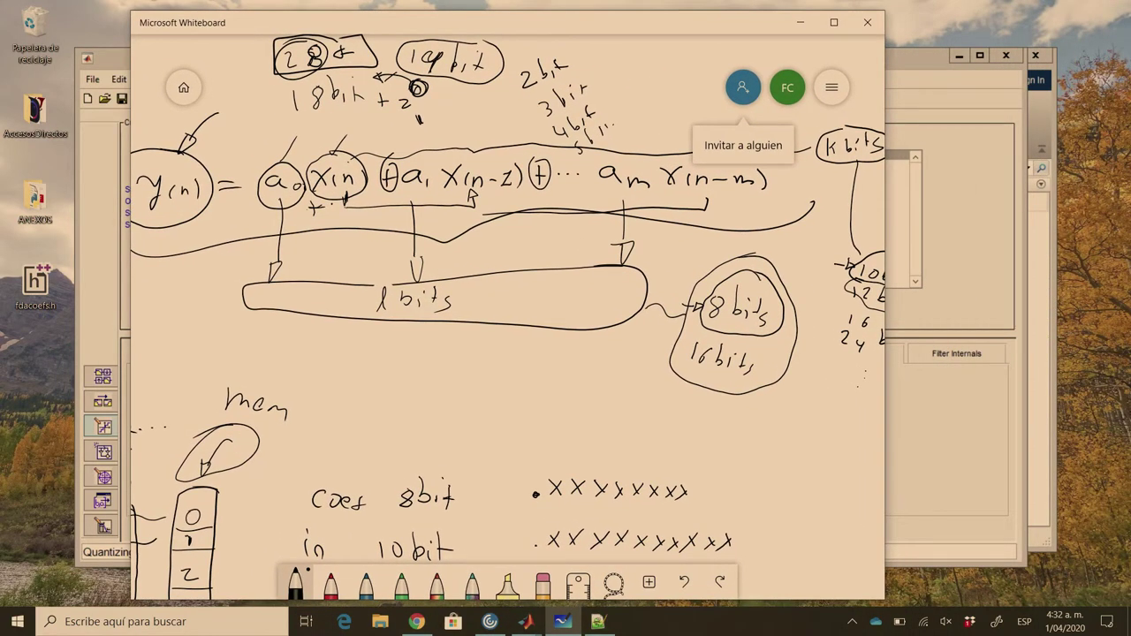
scroll(507, 318, down, 5)
key(alt+Tab)
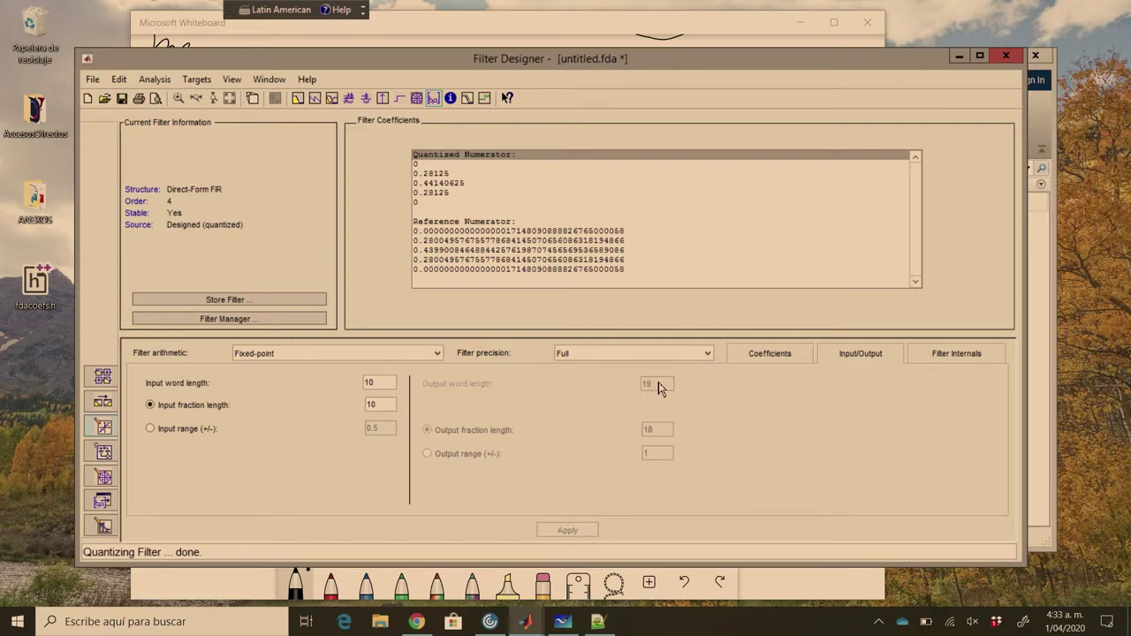
Step: Compare the numerator word length settings and quantized numerator values with the input and output word and fraction lengths
click(794, 360)
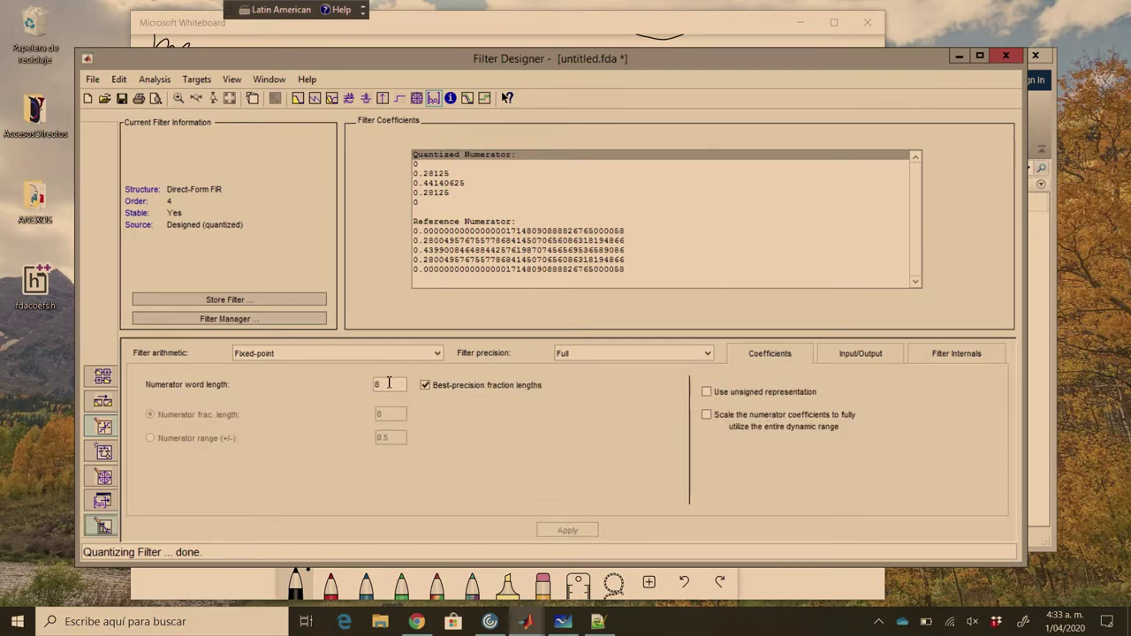
click(834, 362)
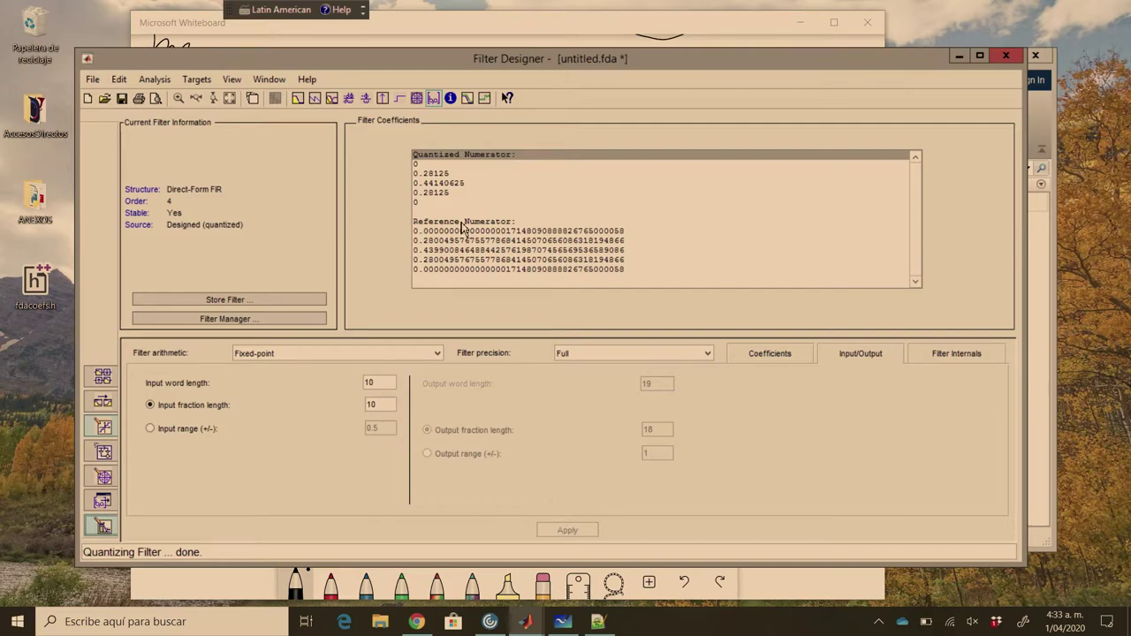
click(767, 357)
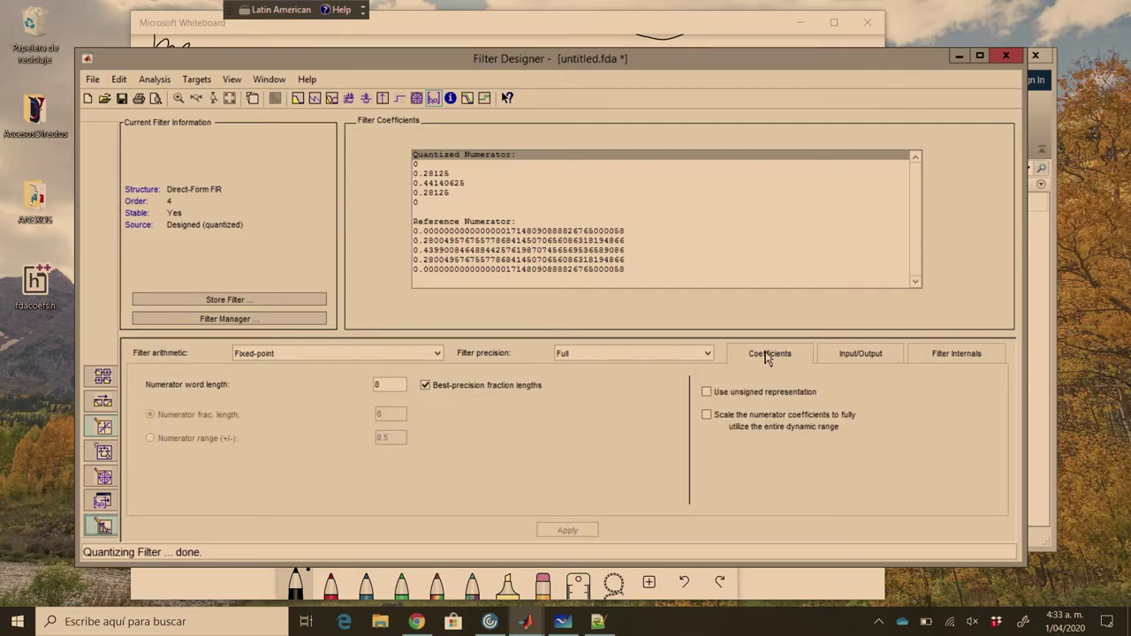
click(862, 364)
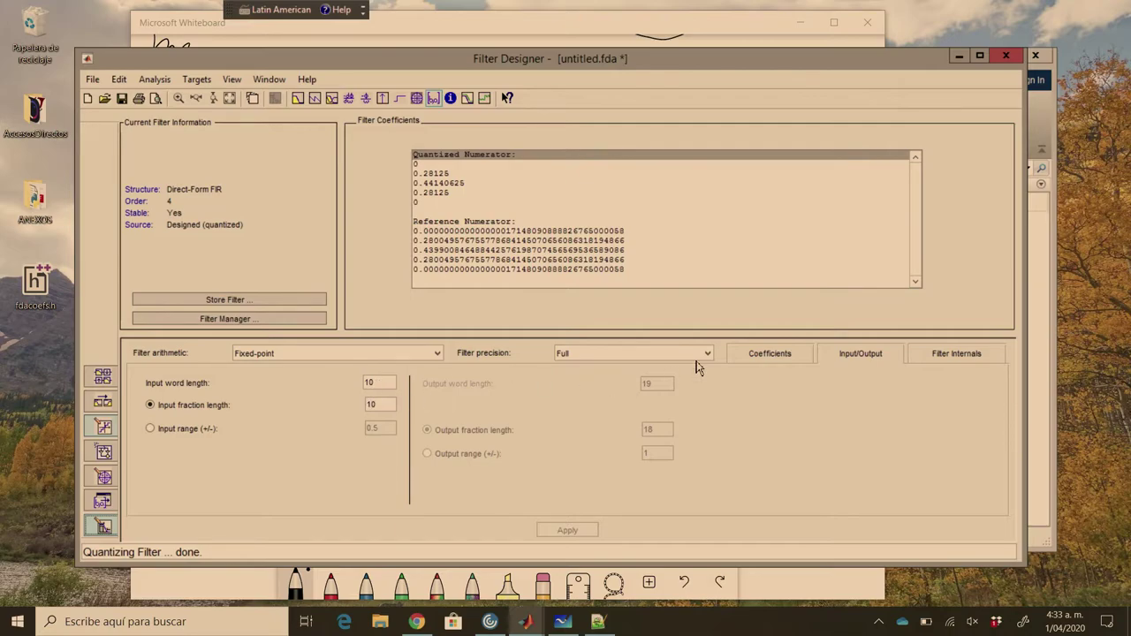
click(753, 354)
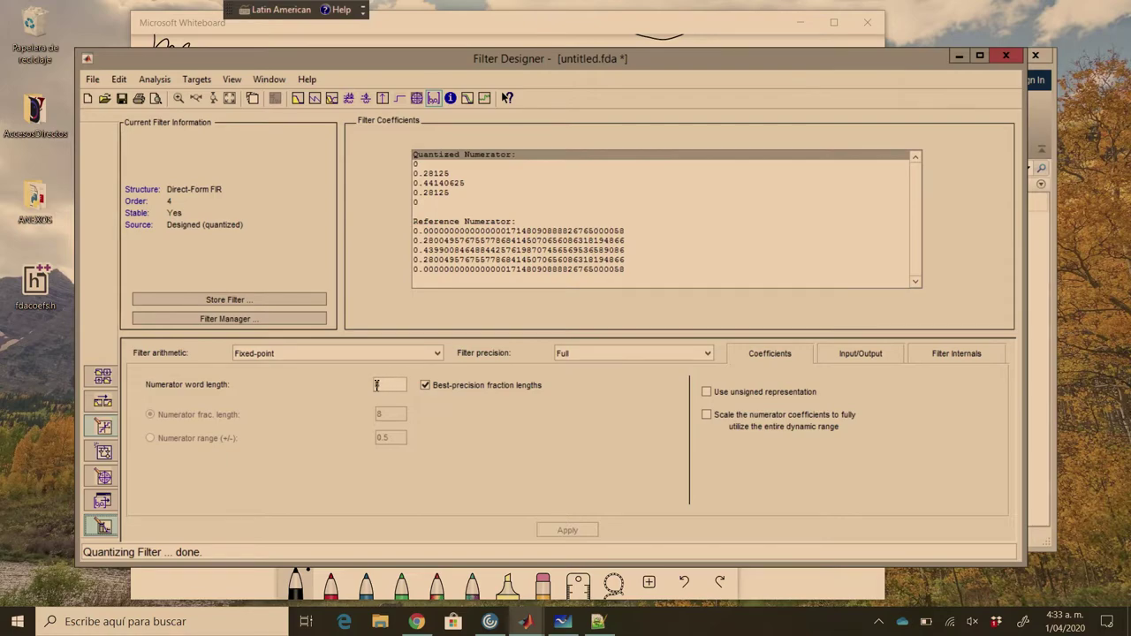
click(439, 166)
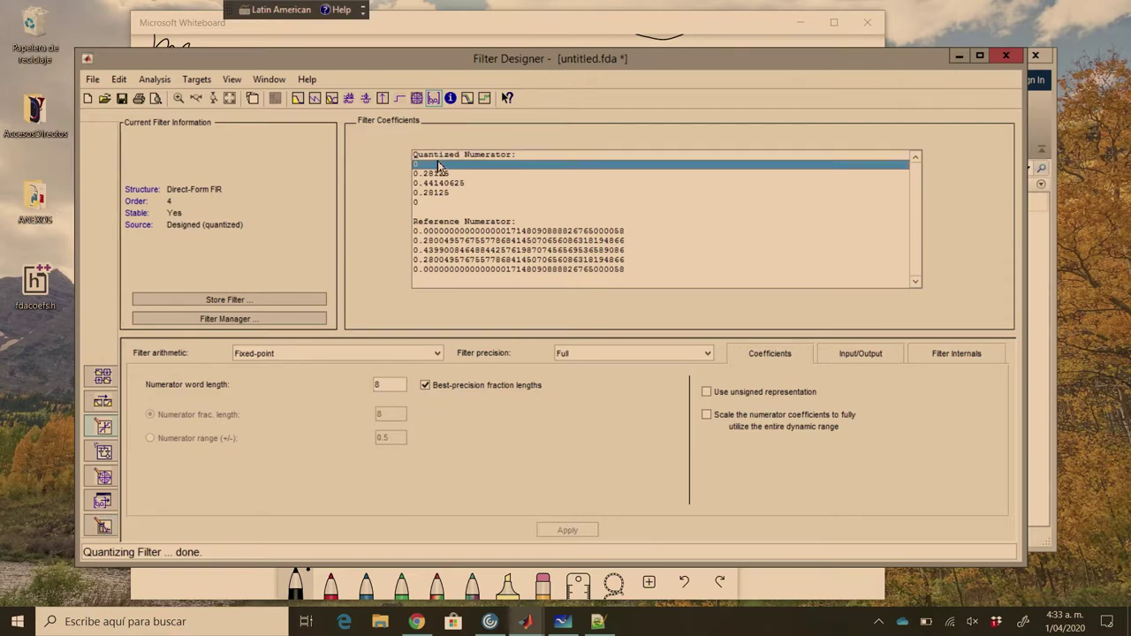
drag(439, 167, 439, 184)
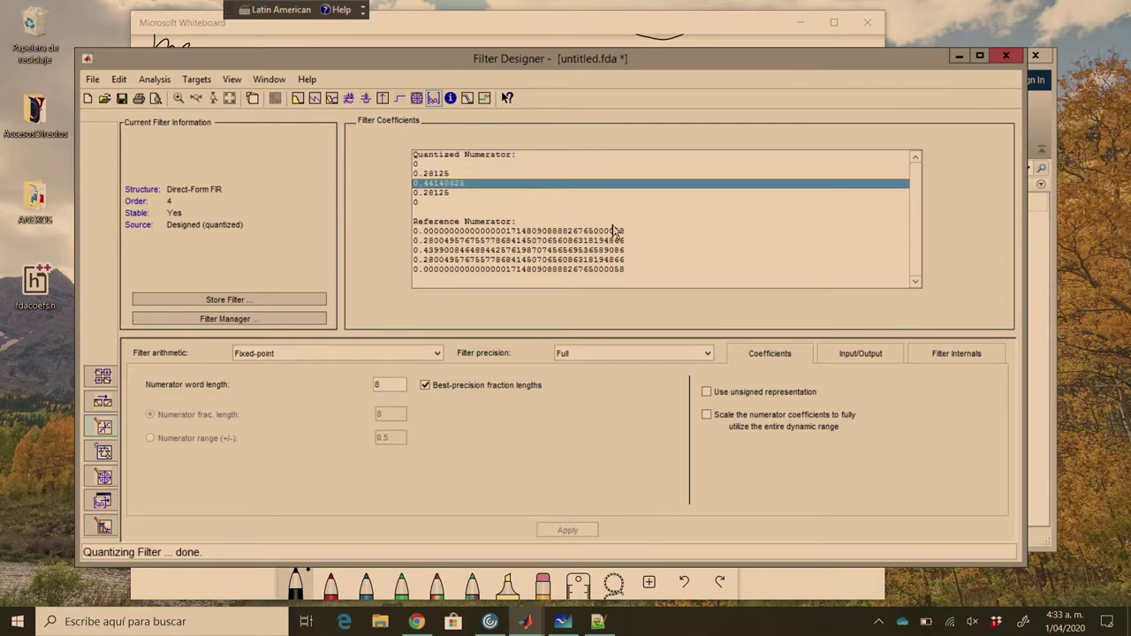
click(861, 355)
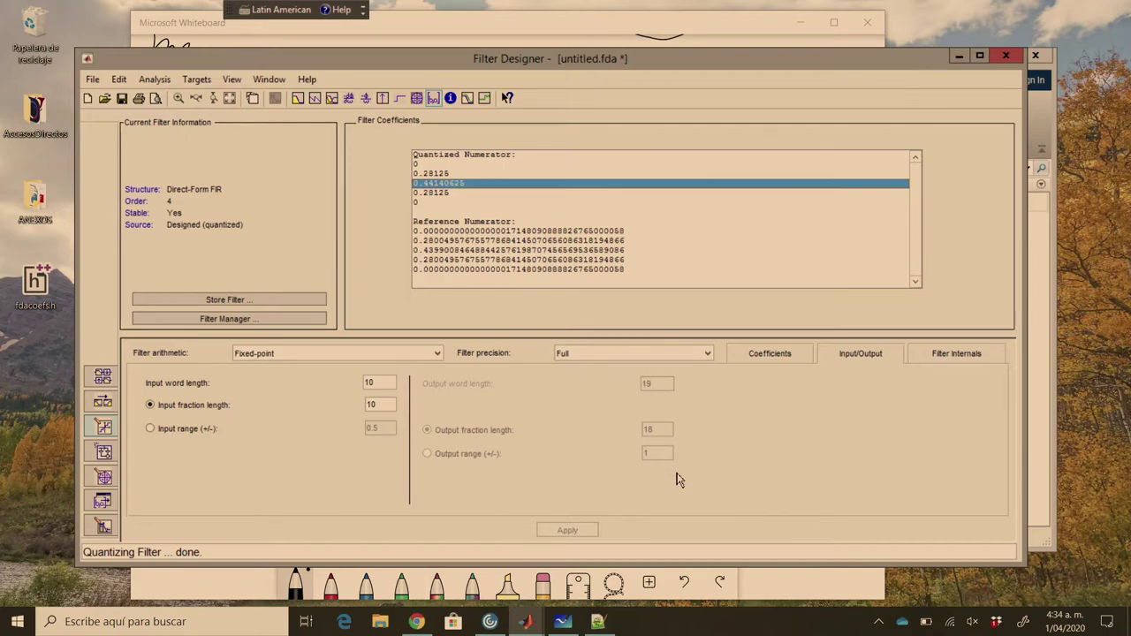
Step: Switch to Microsoft Whiteboard, write the bit row "X.XXXX" with trailing dots beneath the 10-bit input row, and erase the dots
click(775, 579)
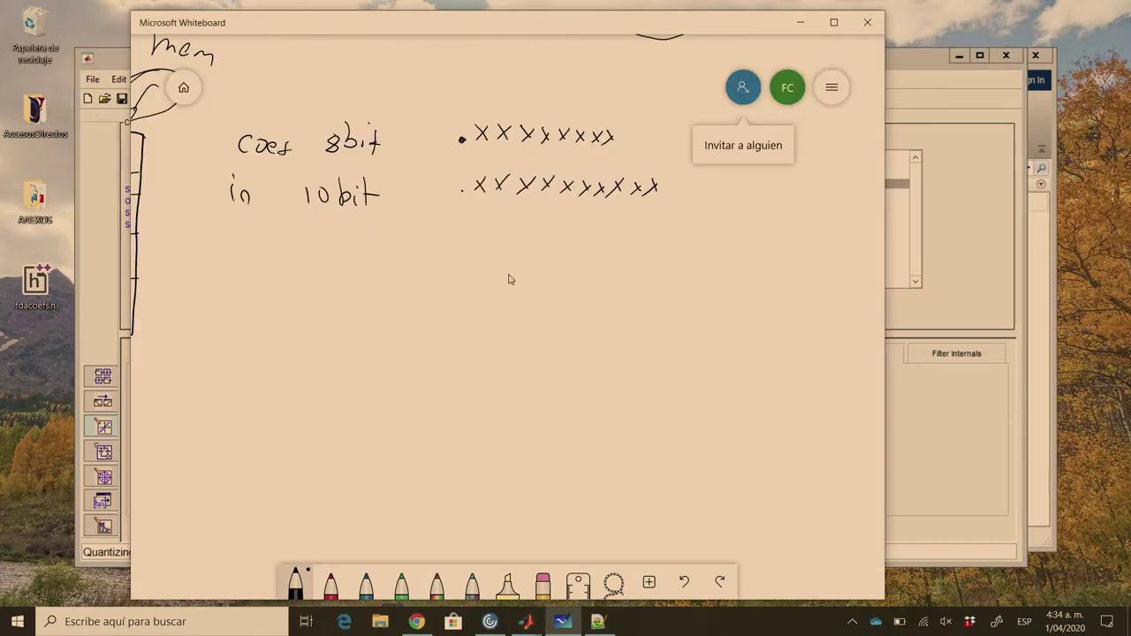
click(920, 403)
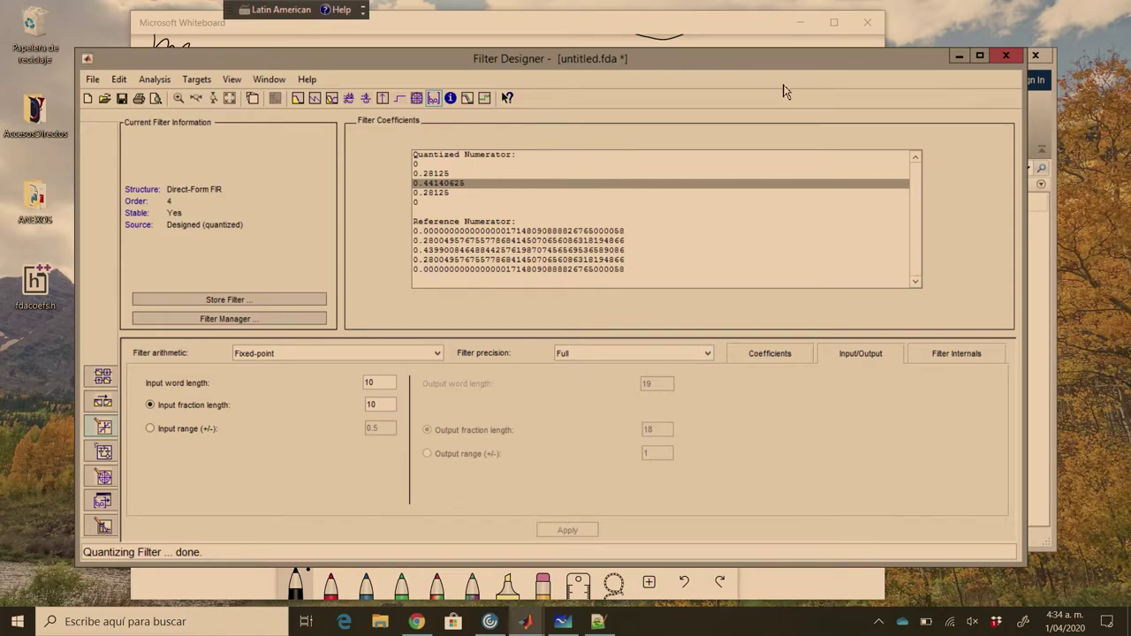
click(767, 27)
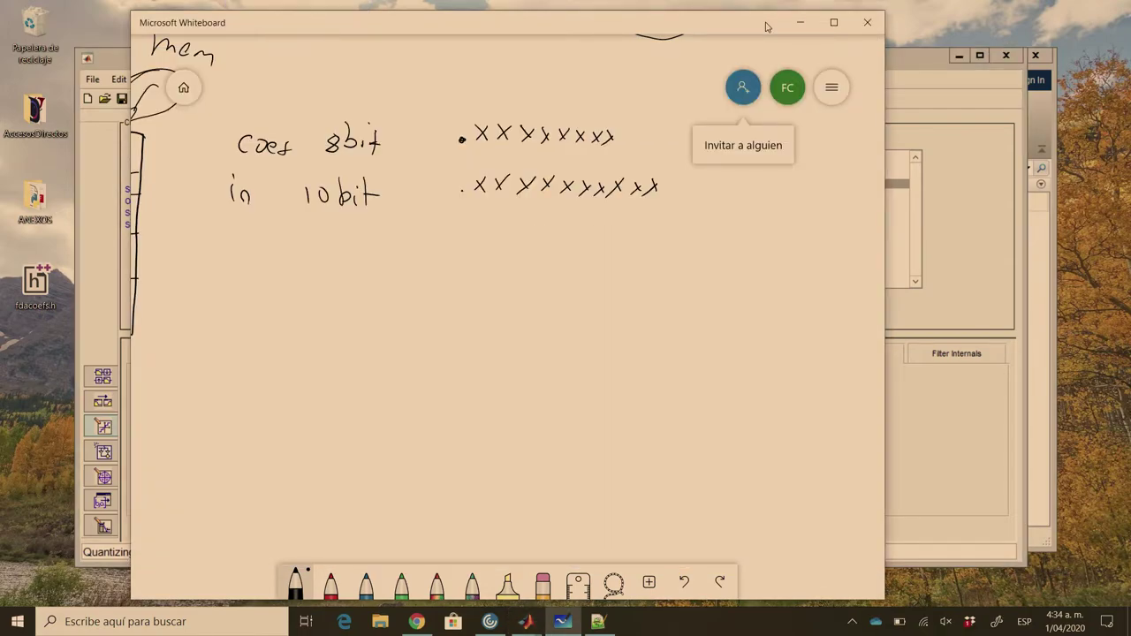
mouse_move(439, 212)
mouse_down()
mouse_move(479, 210)
mouse_move(528, 219)
mouse_up()
click(461, 225)
drag(528, 209, 517, 220)
mouse_move(539, 209)
mouse_down()
mouse_move(550, 219)
mouse_move(540, 220)
mouse_up()
click(606, 221)
click(542, 583)
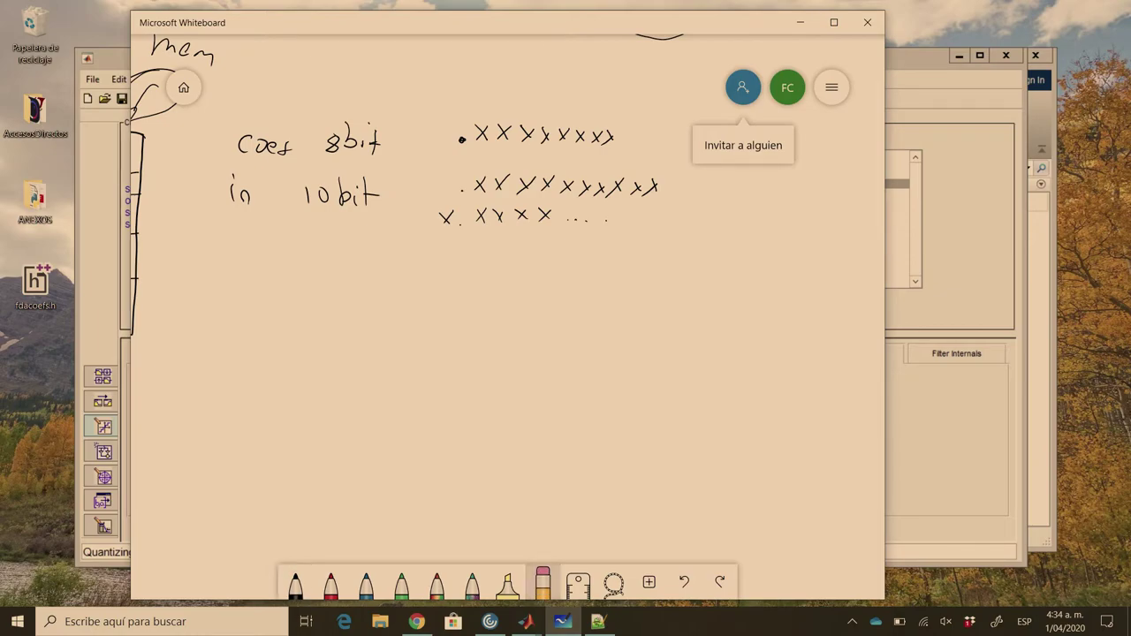
drag(613, 227, 571, 220)
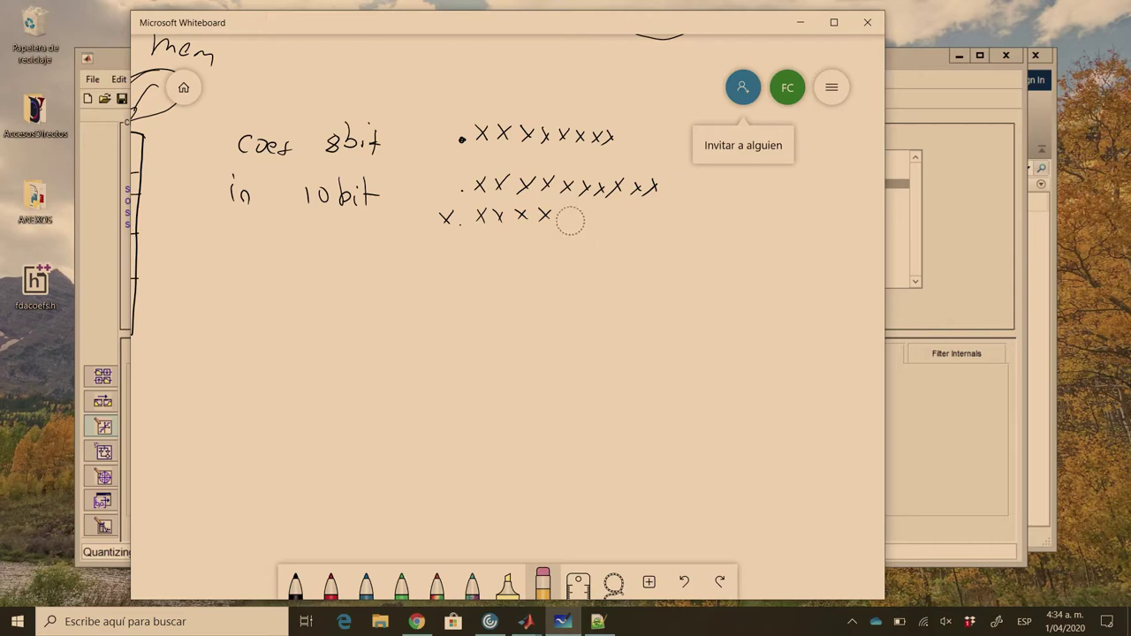
Step: Extend the "X.XXXX" bit row with the pen by adding X marks in groups of four, four, four and two
click(296, 583)
drag(564, 208, 589, 217)
mouse_move(590, 209)
mouse_down()
mouse_move(582, 219)
mouse_move(606, 216)
mouse_up()
mouse_move(606, 207)
mouse_down()
mouse_move(596, 217)
mouse_move(619, 217)
mouse_up()
mouse_move(621, 207)
mouse_down()
mouse_move(610, 219)
mouse_move(642, 215)
mouse_up()
mouse_move(642, 205)
mouse_down()
mouse_move(632, 216)
mouse_move(657, 216)
mouse_up()
mouse_move(657, 204)
mouse_down()
mouse_move(646, 217)
mouse_move(674, 217)
mouse_up()
mouse_move(675, 204)
mouse_down()
mouse_move(663, 218)
mouse_move(691, 216)
mouse_up()
mouse_move(693, 201)
mouse_down()
mouse_move(681, 218)
mouse_move(720, 214)
mouse_up()
mouse_move(723, 202)
mouse_down()
mouse_move(711, 215)
mouse_move(741, 214)
mouse_up()
mouse_move(743, 202)
mouse_down()
mouse_move(731, 214)
mouse_move(756, 214)
mouse_up()
drag(760, 200, 747, 216)
mouse_move(763, 202)
mouse_down()
mouse_move(774, 213)
mouse_move(766, 217)
mouse_move(800, 209)
mouse_up()
mouse_move(802, 196)
mouse_down()
mouse_move(791, 210)
mouse_move(817, 193)
mouse_up()
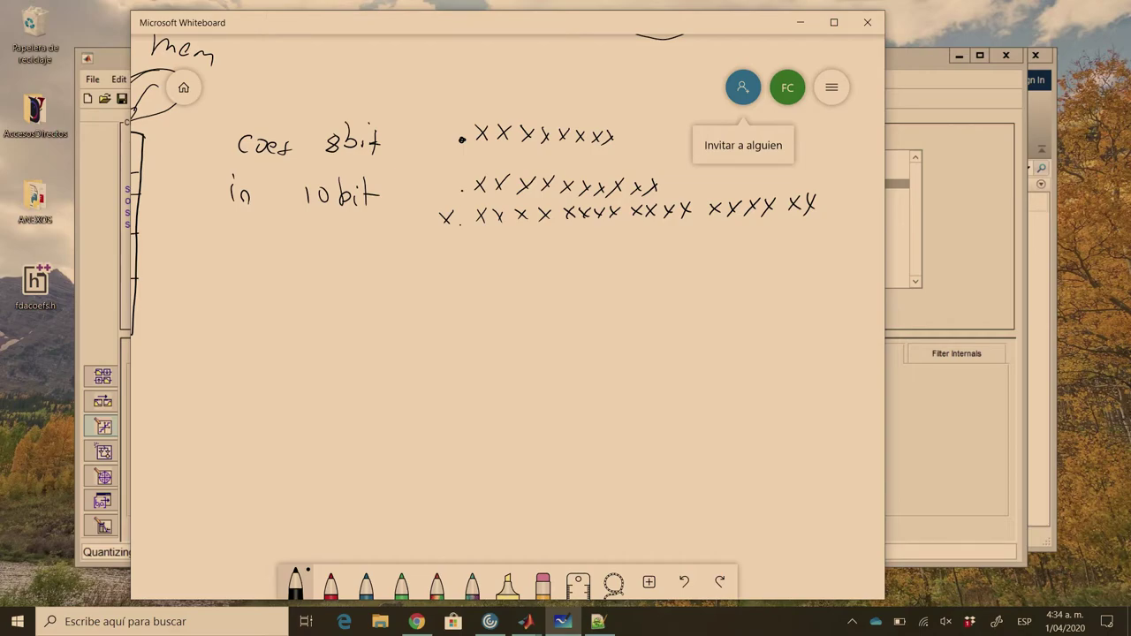
Step: Bracket the first ten bits of the row from below, label them with a circled "10", and write "DAC" beside it
mouse_move(426, 228)
mouse_down()
mouse_move(495, 248)
mouse_move(528, 232)
mouse_move(587, 242)
mouse_move(613, 226)
mouse_up()
drag(472, 270, 472, 286)
mouse_move(500, 271)
mouse_down()
mouse_move(472, 284)
mouse_move(500, 270)
mouse_up()
mouse_move(516, 256)
mouse_down()
mouse_move(453, 281)
mouse_move(528, 258)
mouse_move(565, 275)
mouse_up()
mouse_move(568, 258)
mouse_down()
mouse_move(580, 262)
mouse_move(571, 276)
mouse_up()
drag(591, 275, 599, 258)
drag(622, 255, 623, 272)
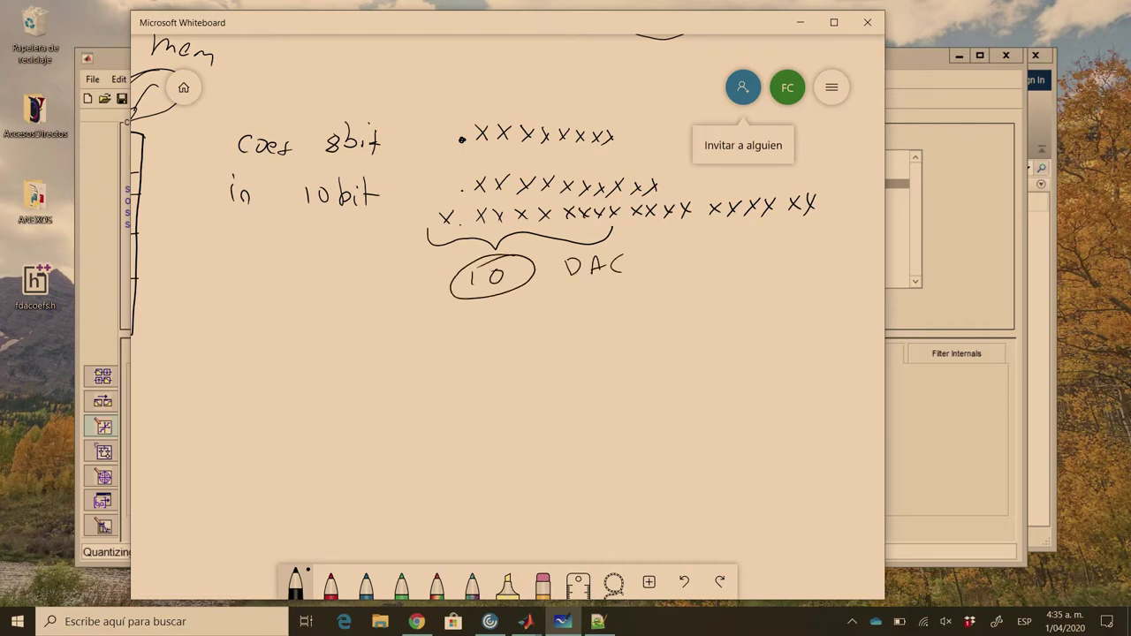
Step: List "12" and a circled "16" beneath the circled 10, followed by trailing dots
drag(468, 312, 469, 328)
mouse_move(483, 315)
mouse_down()
mouse_move(483, 329)
mouse_move(498, 330)
mouse_up()
drag(462, 363, 462, 377)
click(468, 374)
mouse_move(486, 365)
mouse_down()
mouse_move(450, 381)
mouse_move(500, 379)
mouse_move(494, 338)
mouse_up()
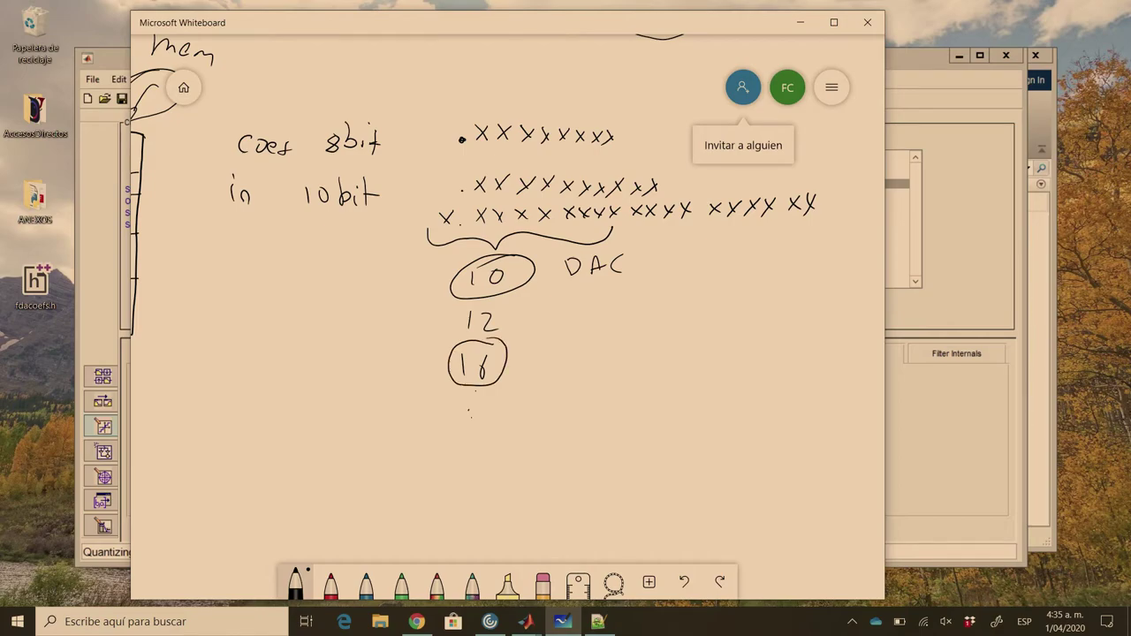
Step: Bracket the end of the long bit row and write its total number of bits beside it
mouse_move(826, 201)
mouse_down()
mouse_move(824, 226)
mouse_move(846, 216)
mouse_move(871, 266)
mouse_up()
click(856, 210)
drag(865, 265, 873, 269)
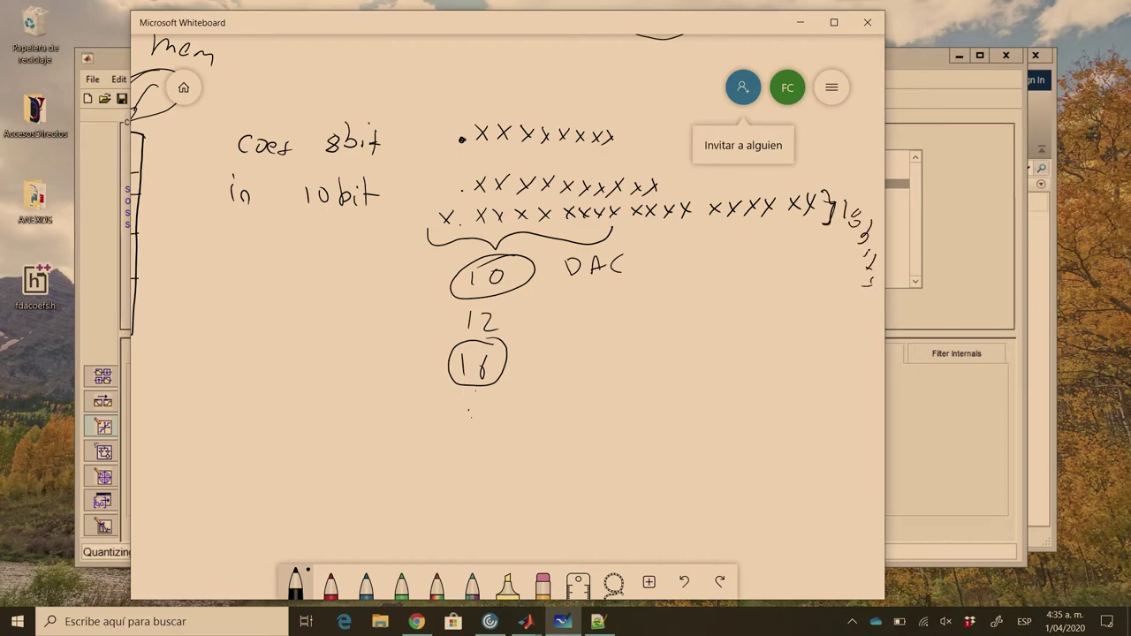
Step: Bracket the last bits of the row, label them "Ruido" with a sad face beneath, and draw a line above them
drag(745, 231, 825, 224)
mouse_move(758, 264)
mouse_down()
mouse_move(820, 269)
mouse_move(771, 288)
mouse_move(825, 323)
mouse_up()
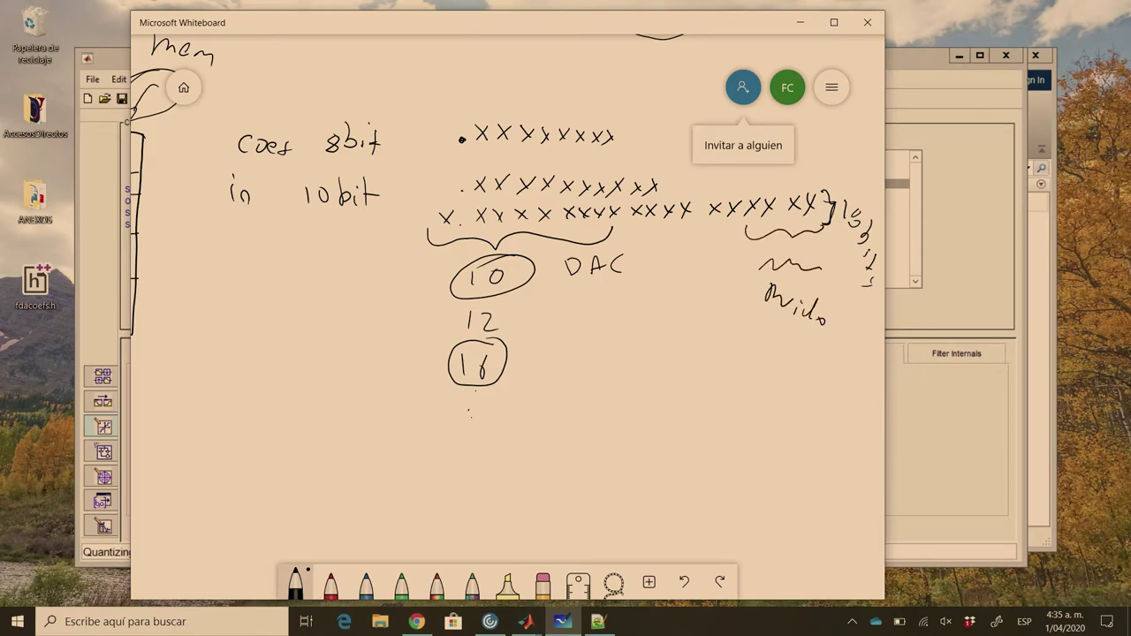
drag(781, 359, 810, 374)
mouse_move(806, 177)
mouse_down()
mouse_move(747, 195)
mouse_move(822, 180)
mouse_up()
Step: Mark the ends of the 8-bit and 10-bit rows, circle "in 10 bit", and underline the long row's trailing bits
mouse_move(652, 118)
mouse_down()
mouse_move(673, 162)
mouse_move(681, 147)
mouse_move(662, 172)
mouse_up()
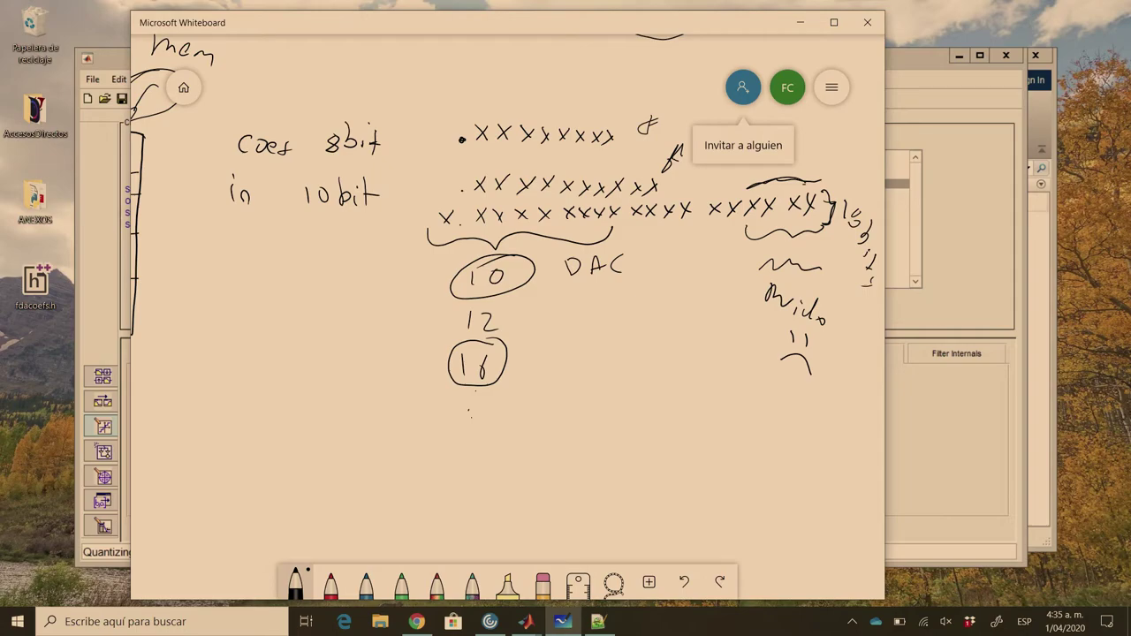
mouse_move(353, 168)
mouse_down()
mouse_move(241, 171)
mouse_move(353, 217)
mouse_move(339, 178)
mouse_up()
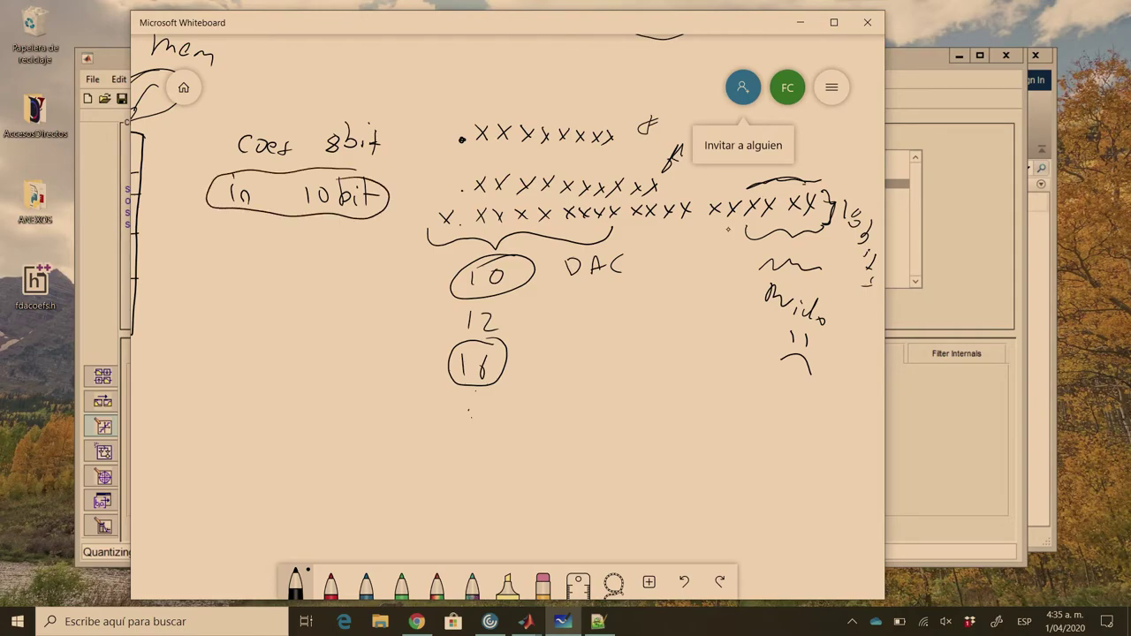
drag(701, 247, 838, 225)
Step: Circle the leading ten bits and "DAC", and draw a long horizontal arrow below the list of bit widths
mouse_move(491, 201)
mouse_down()
mouse_move(424, 225)
mouse_move(491, 243)
mouse_move(623, 215)
mouse_move(478, 201)
mouse_up()
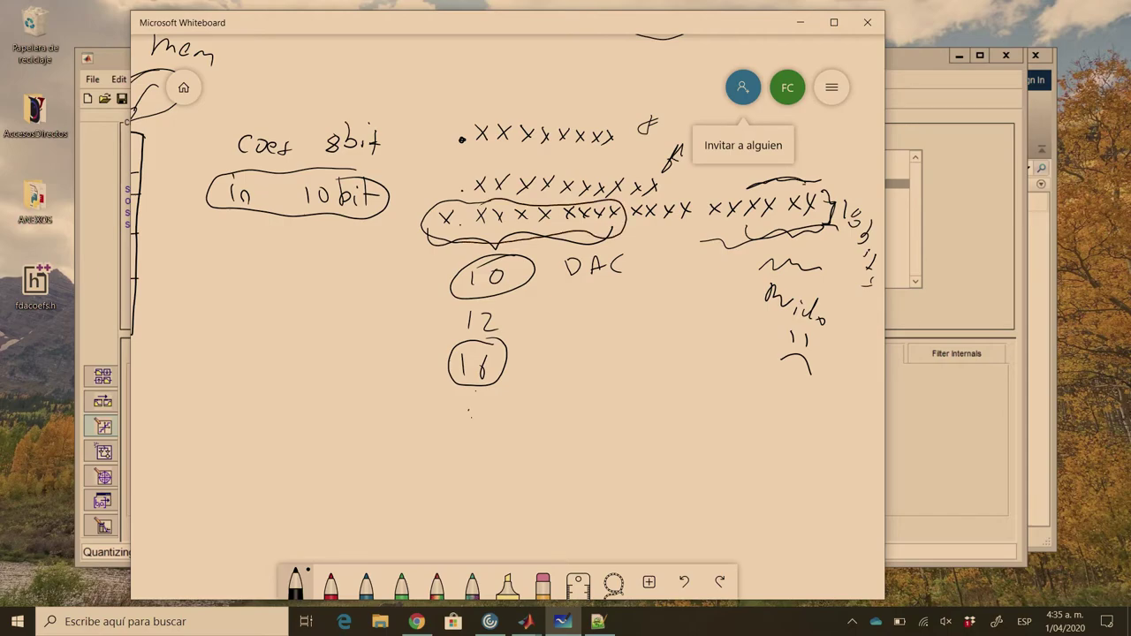
mouse_move(599, 243)
mouse_down()
mouse_move(601, 282)
mouse_move(610, 245)
mouse_up()
drag(484, 426, 682, 435)
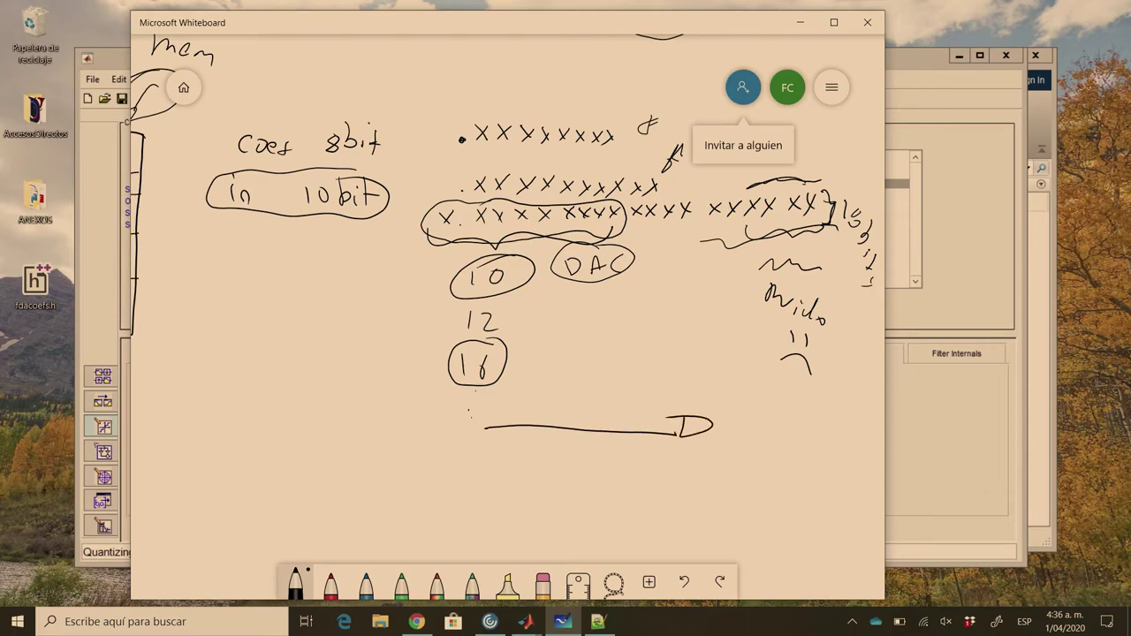
mouse_move(611, 200)
mouse_down()
mouse_move(475, 203)
mouse_move(447, 234)
mouse_move(590, 236)
mouse_move(615, 204)
mouse_up()
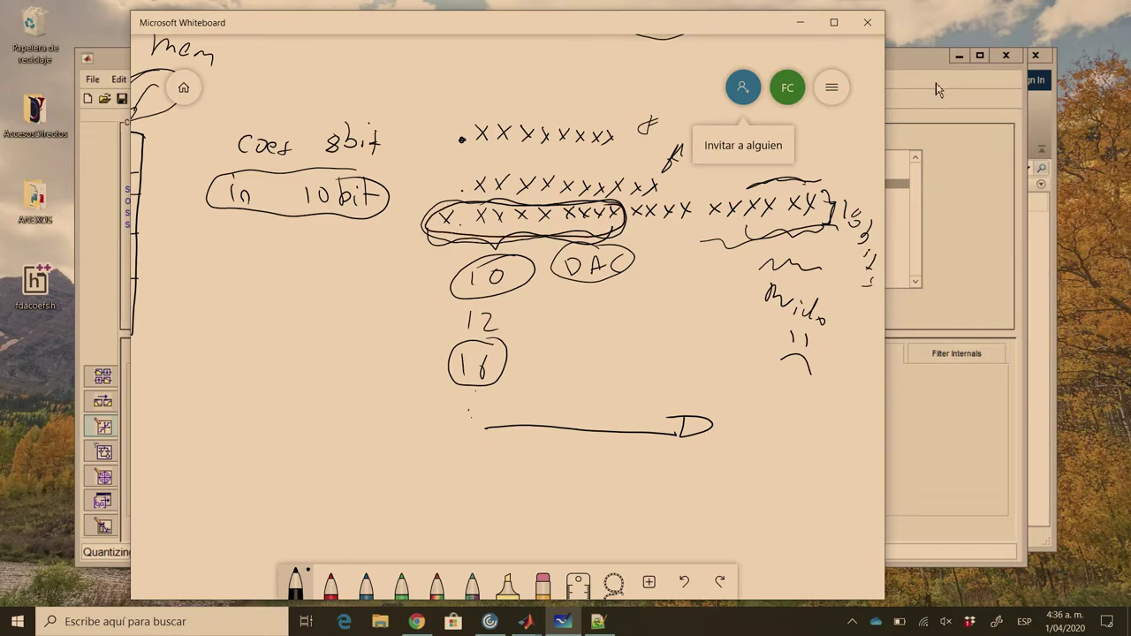
Step: Switch to Filter Designer, review the filter internals and coefficient settings, and keep the filter precision at Full
click(913, 65)
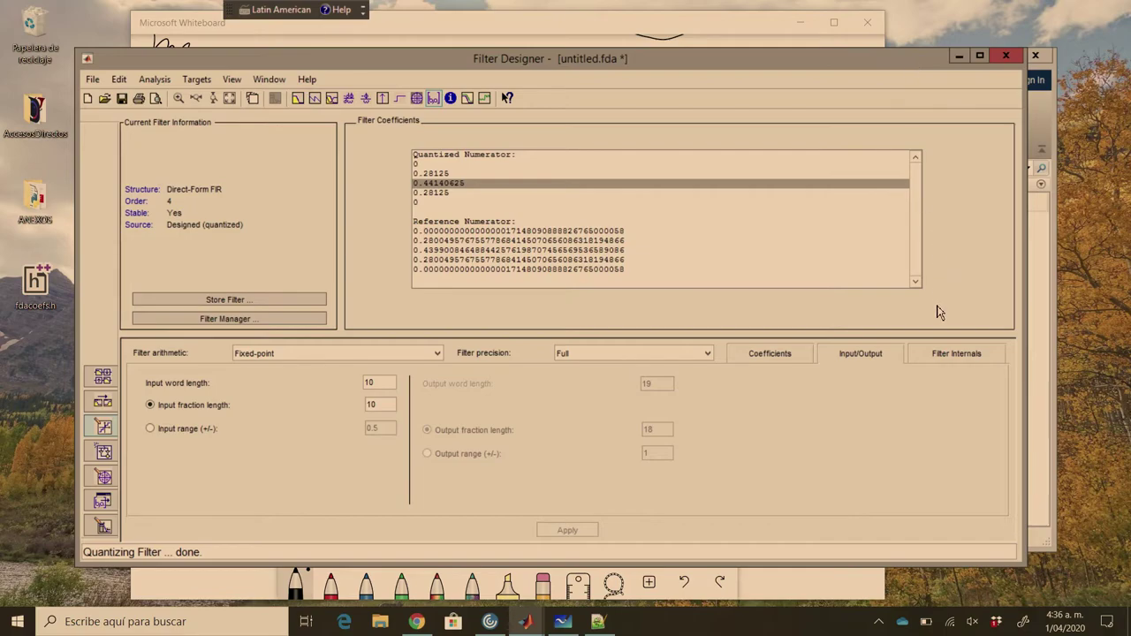
click(933, 354)
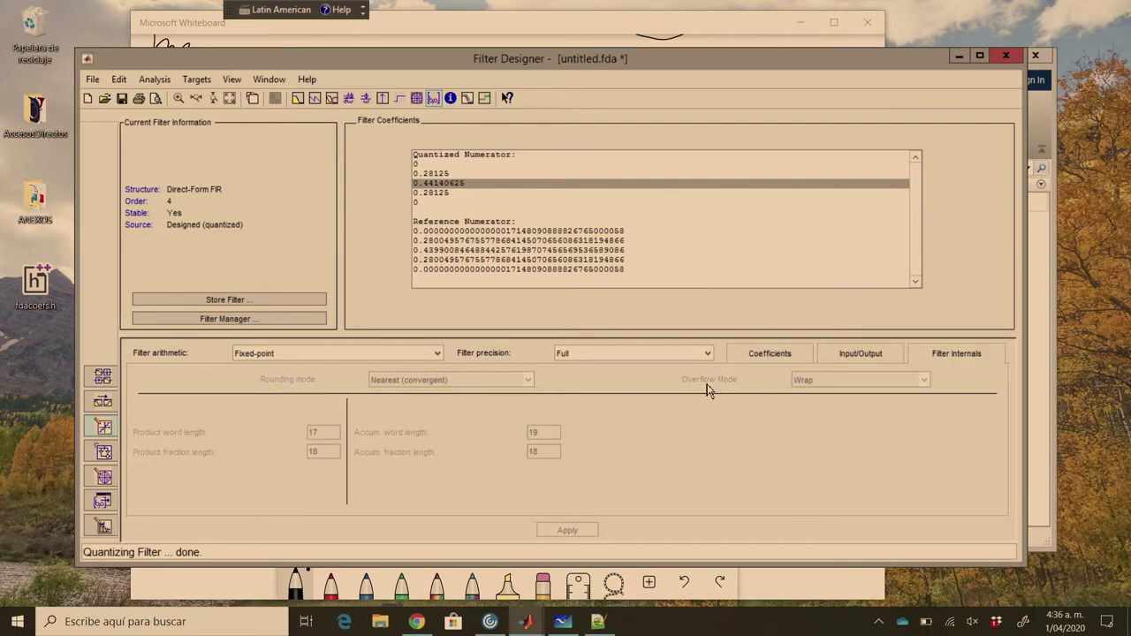
click(769, 364)
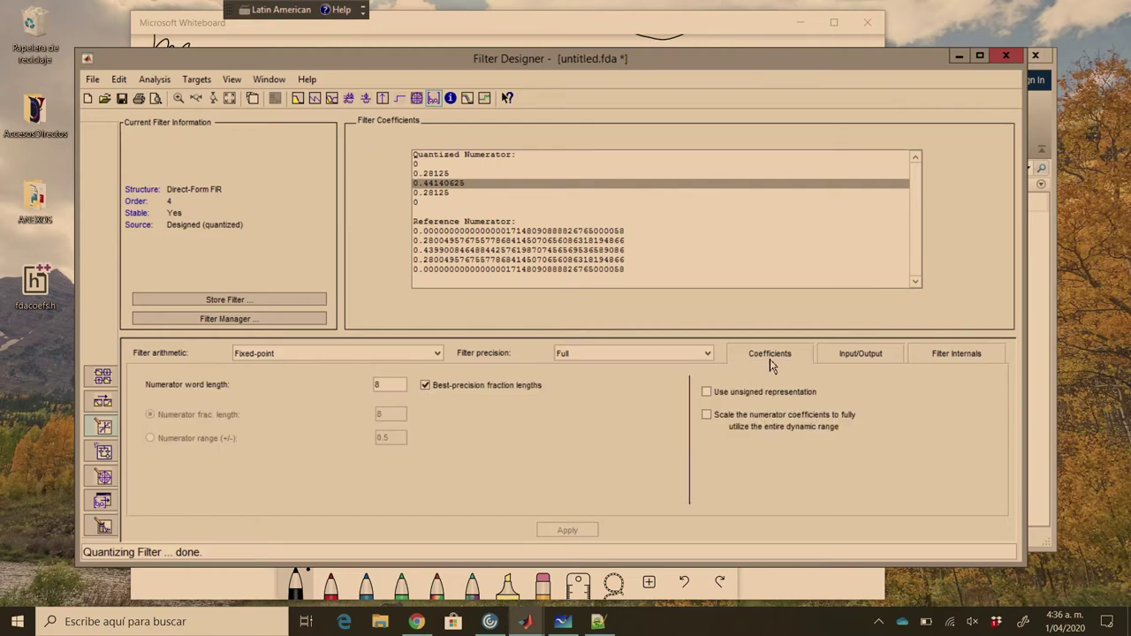
click(707, 355)
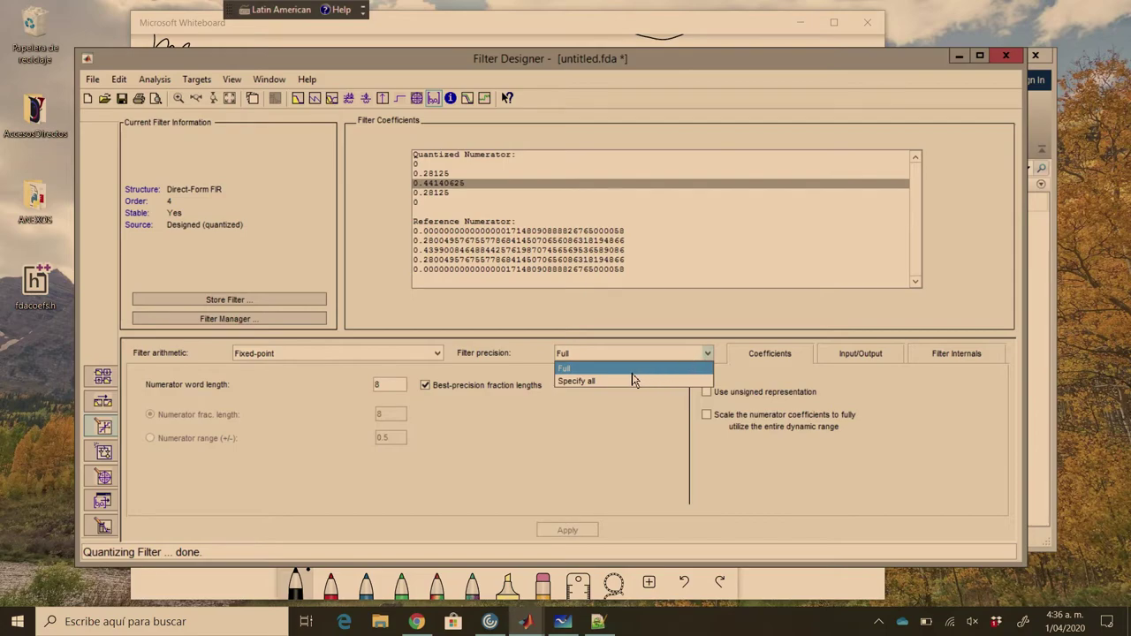
click(573, 372)
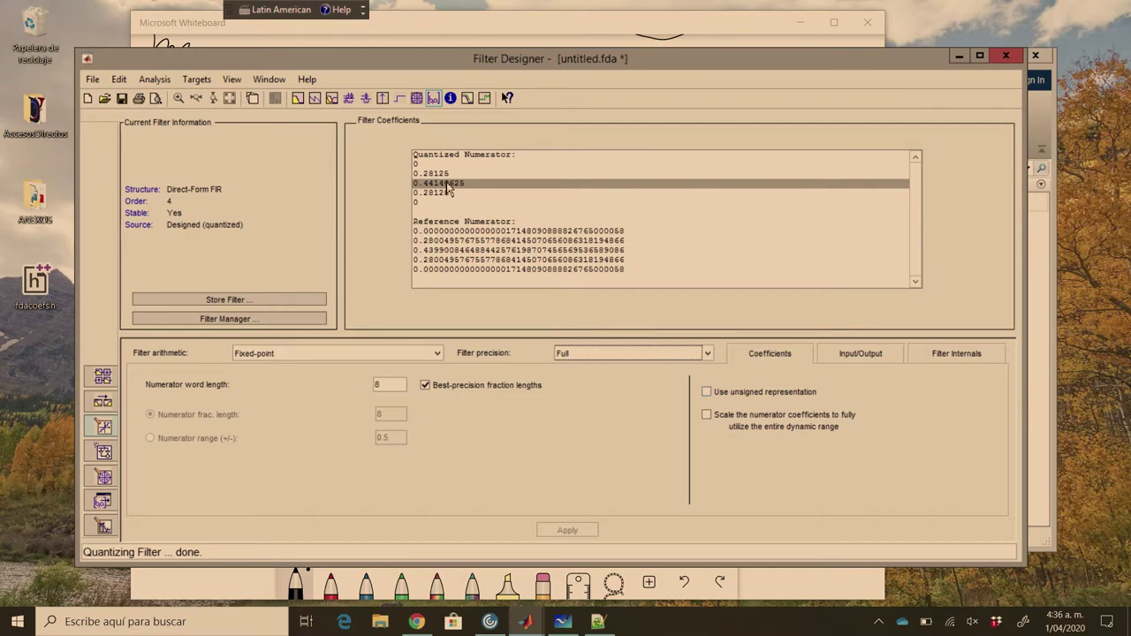
Step: Apply unsigned representation to the coefficients and compare the middle reference and quantized numerator values
click(707, 393)
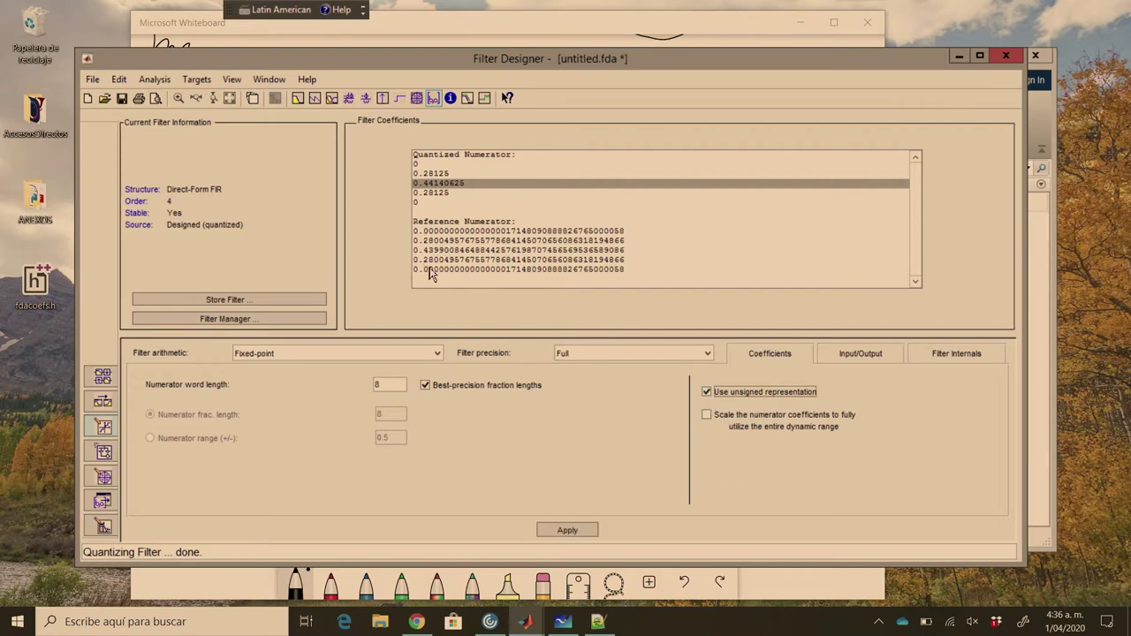
click(567, 531)
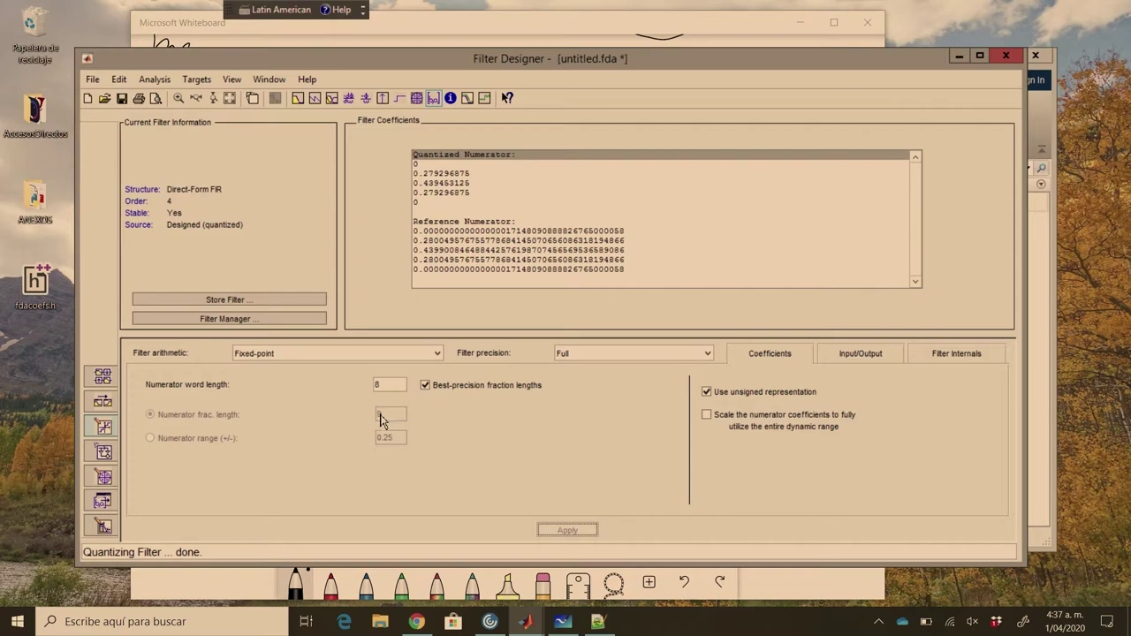
click(433, 251)
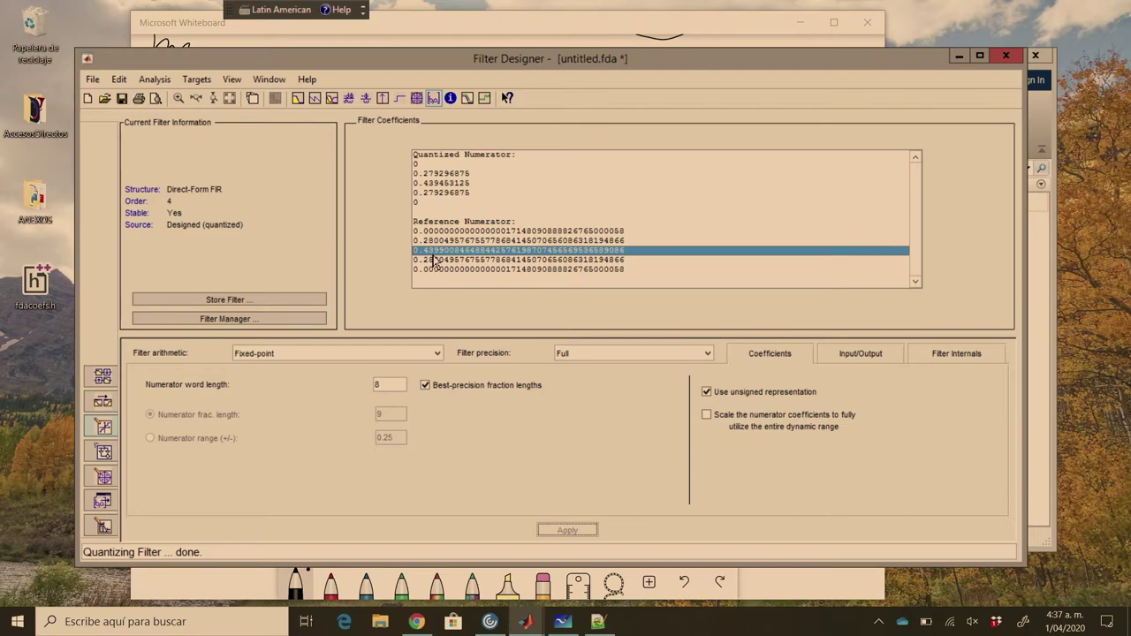
click(443, 184)
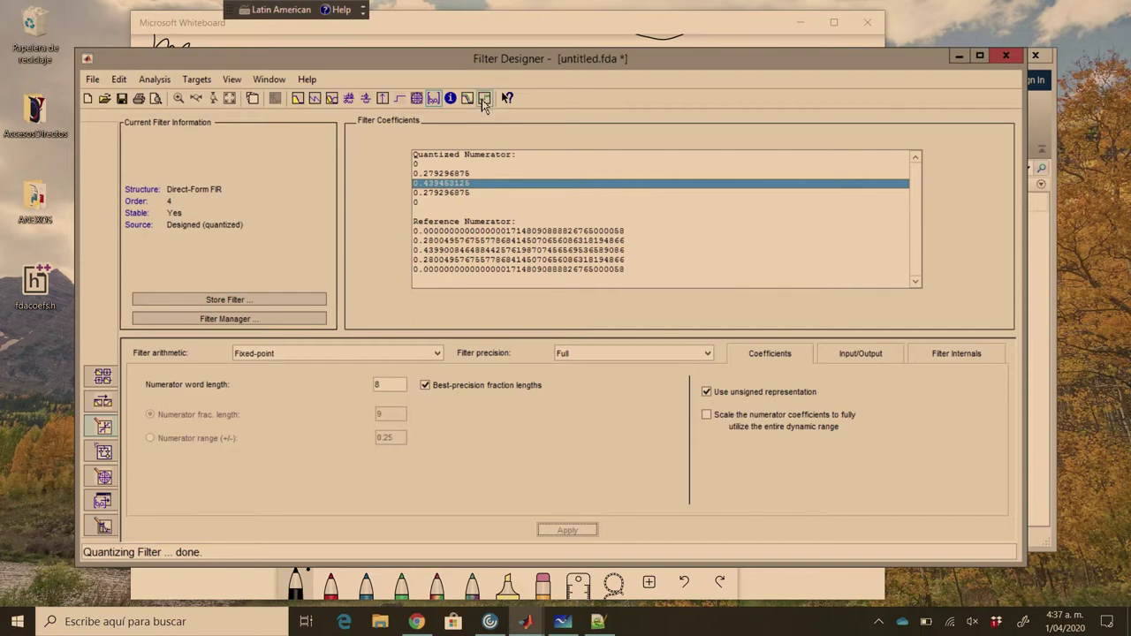
Step: Display the round-off noise power spectrum and apply the quantization first without and again with unsigned representation
click(484, 99)
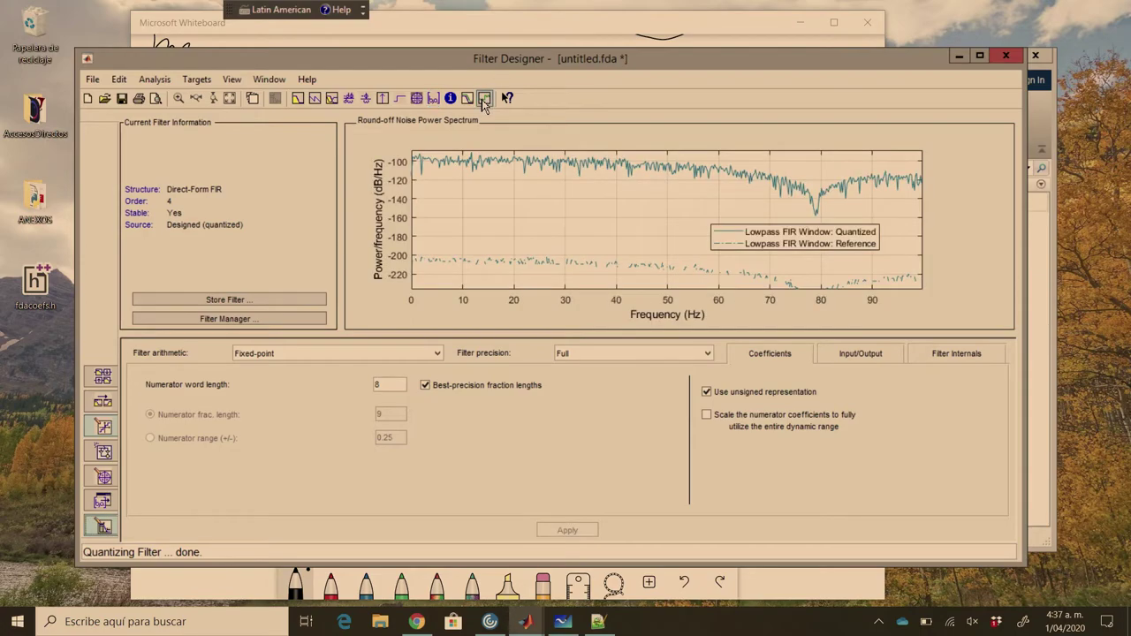
click(706, 392)
click(567, 529)
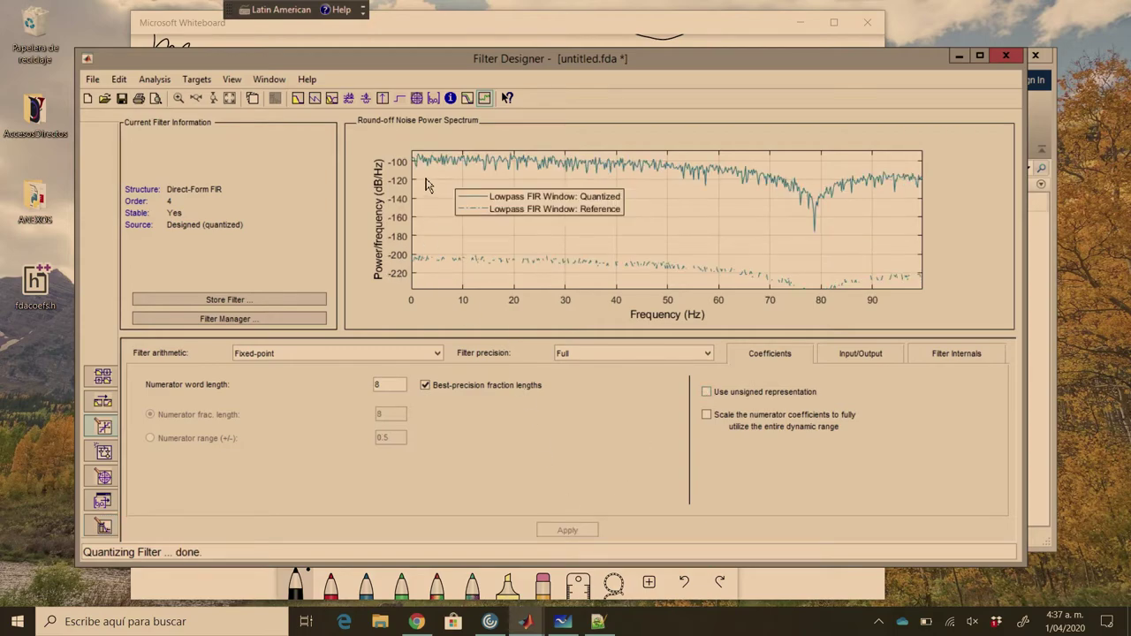
click(706, 392)
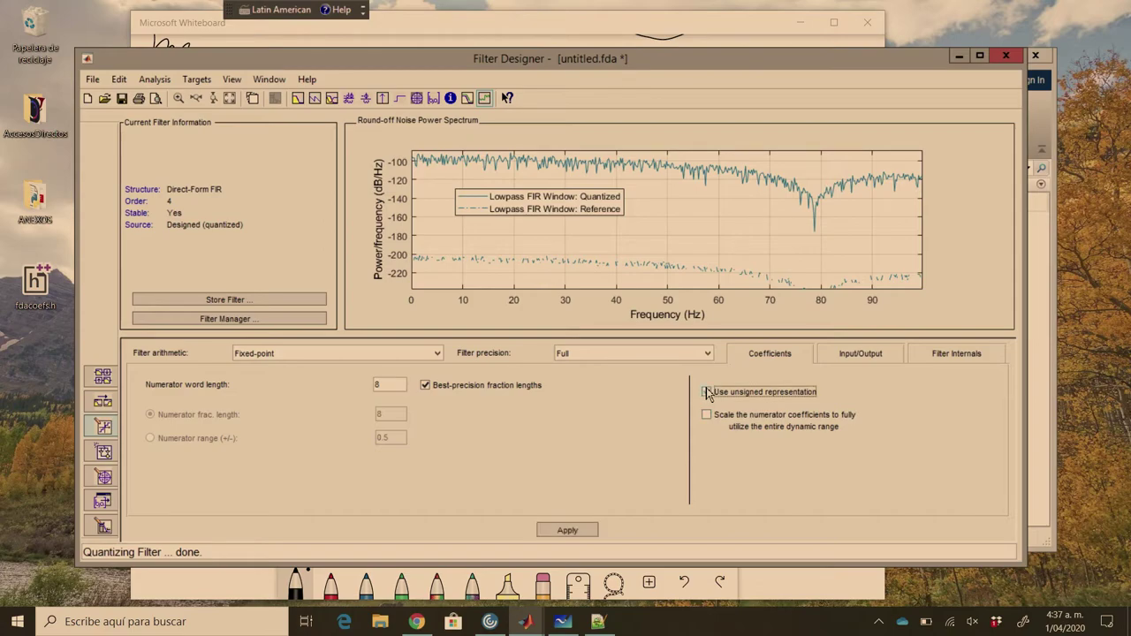
click(575, 527)
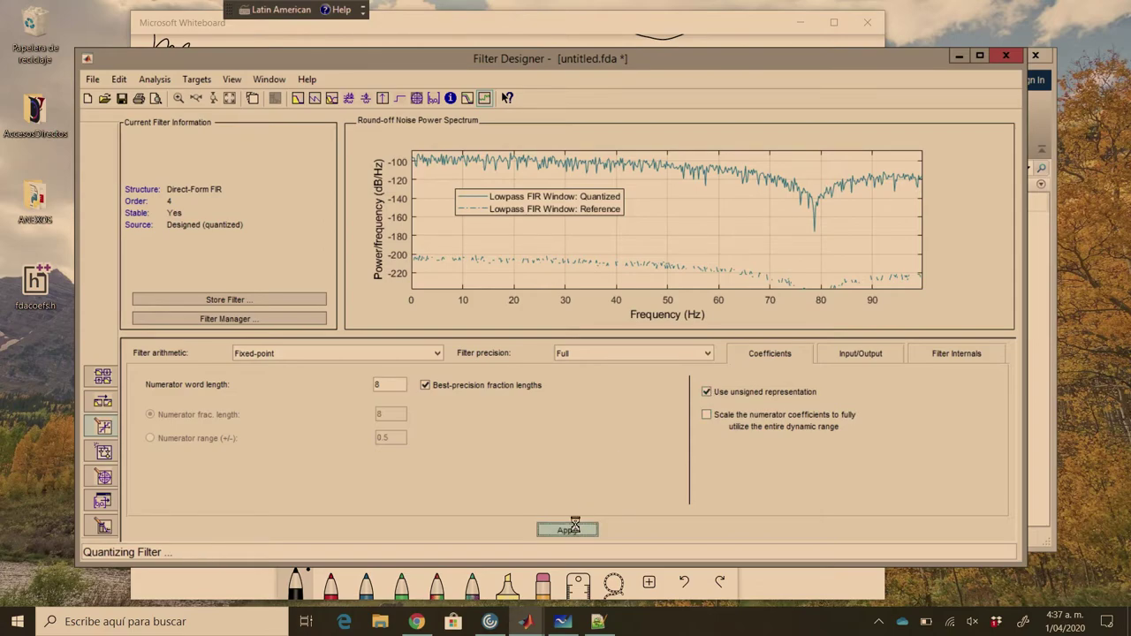
Step: Turn off unsigned representation, apply the change, and review the filter coefficients and the round-off noise power spectrum
click(705, 394)
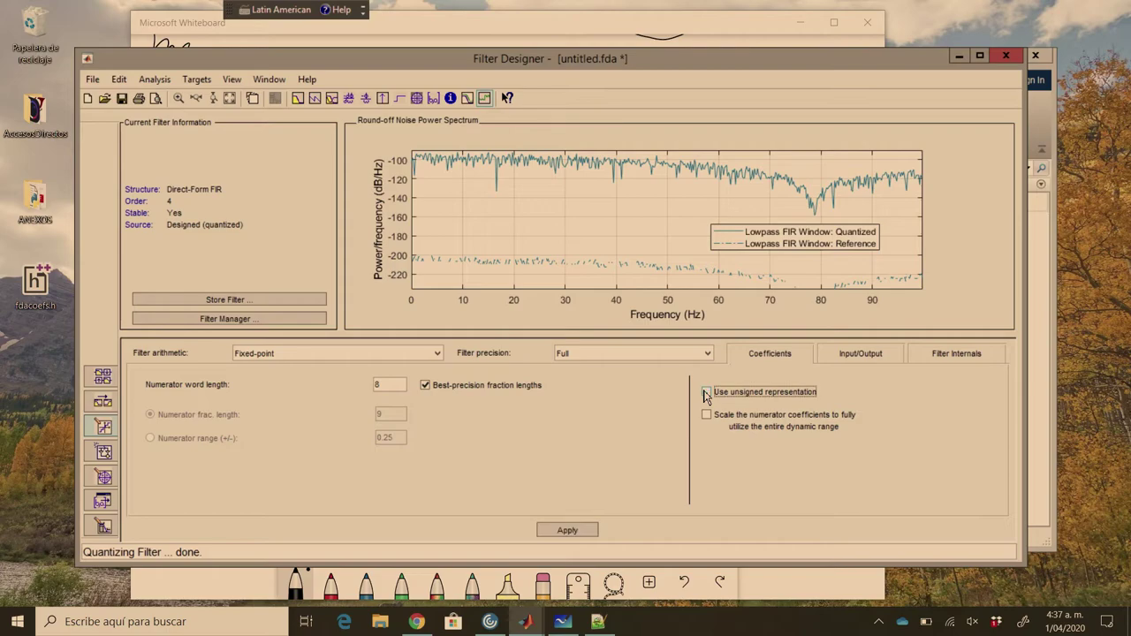
click(567, 529)
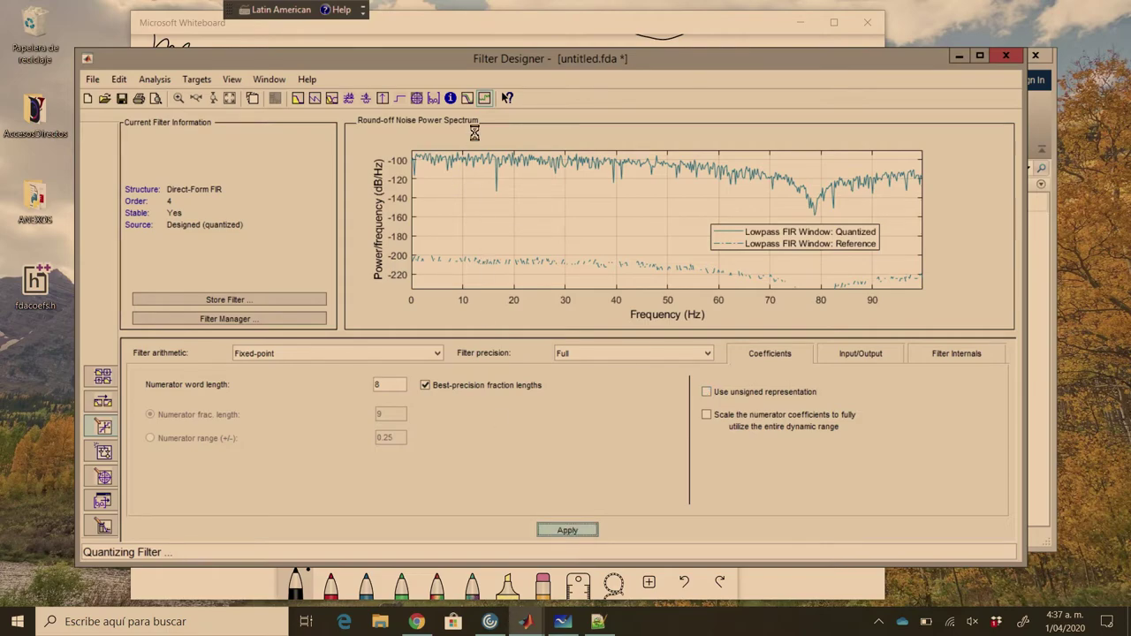
click(434, 99)
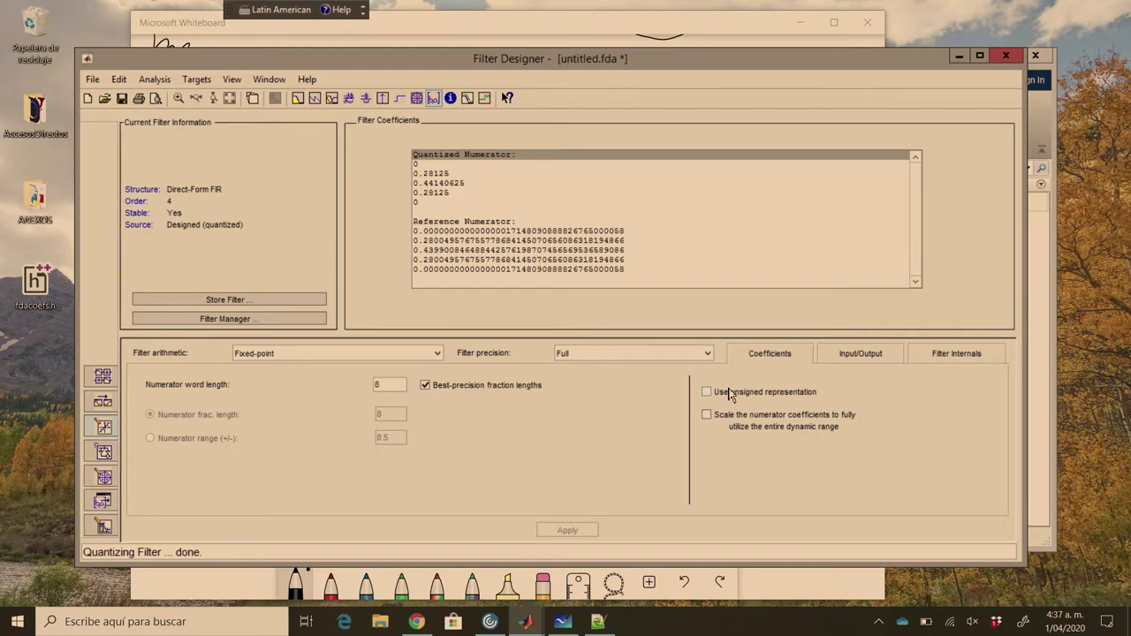
click(484, 98)
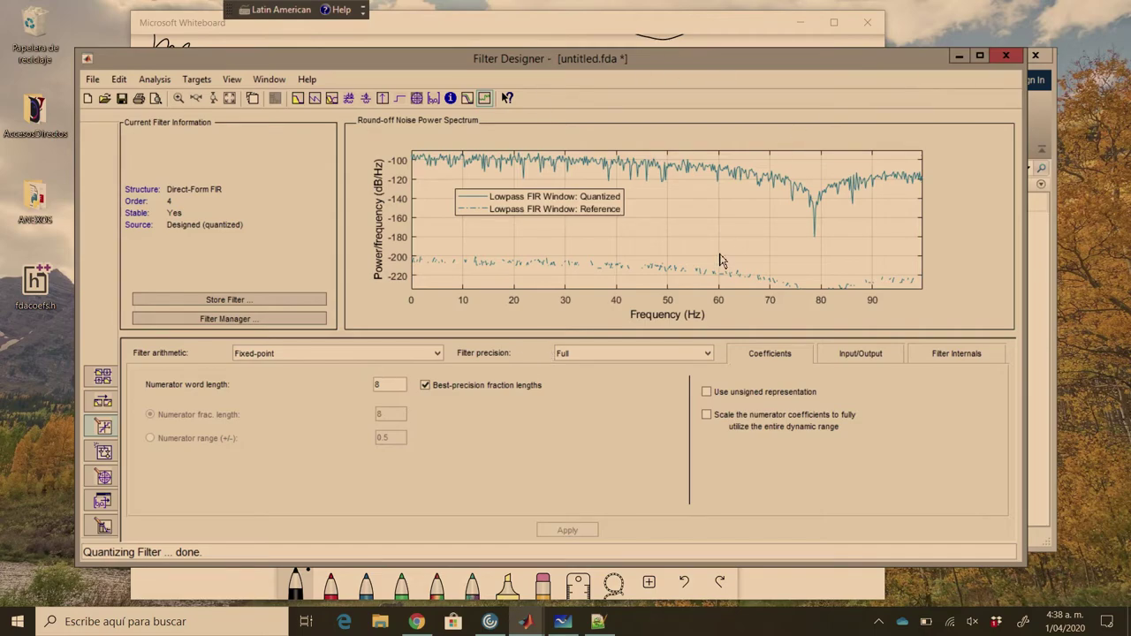
Step: Switch to Microsoft Whiteboard and draw an arrow pointing up to the binary coefficient table
click(729, 30)
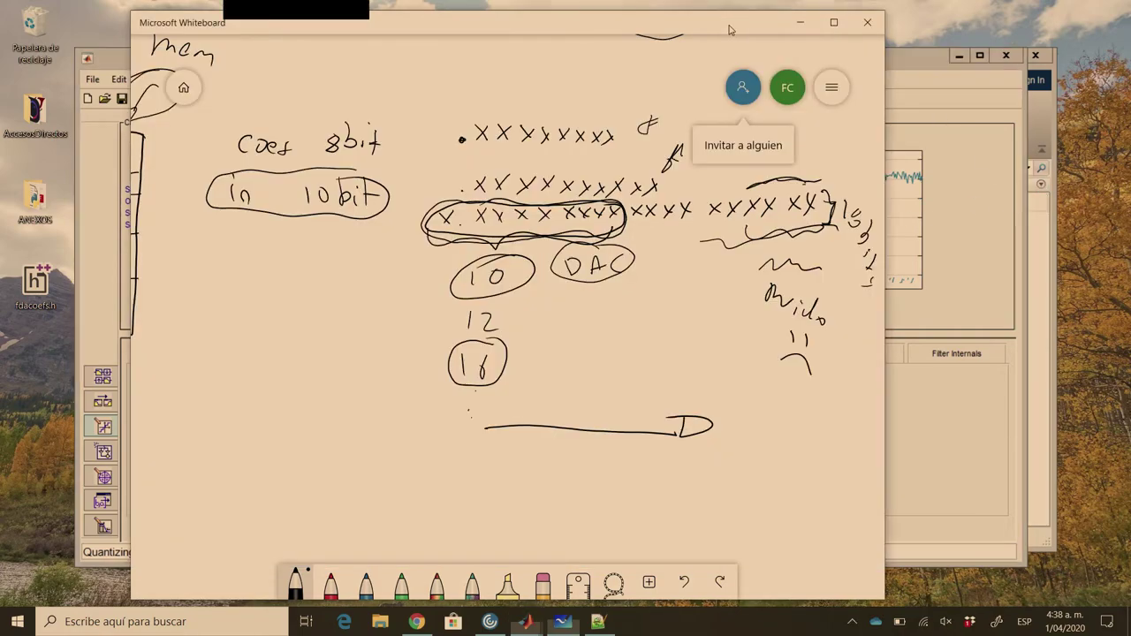
scroll(508, 318, left, 10)
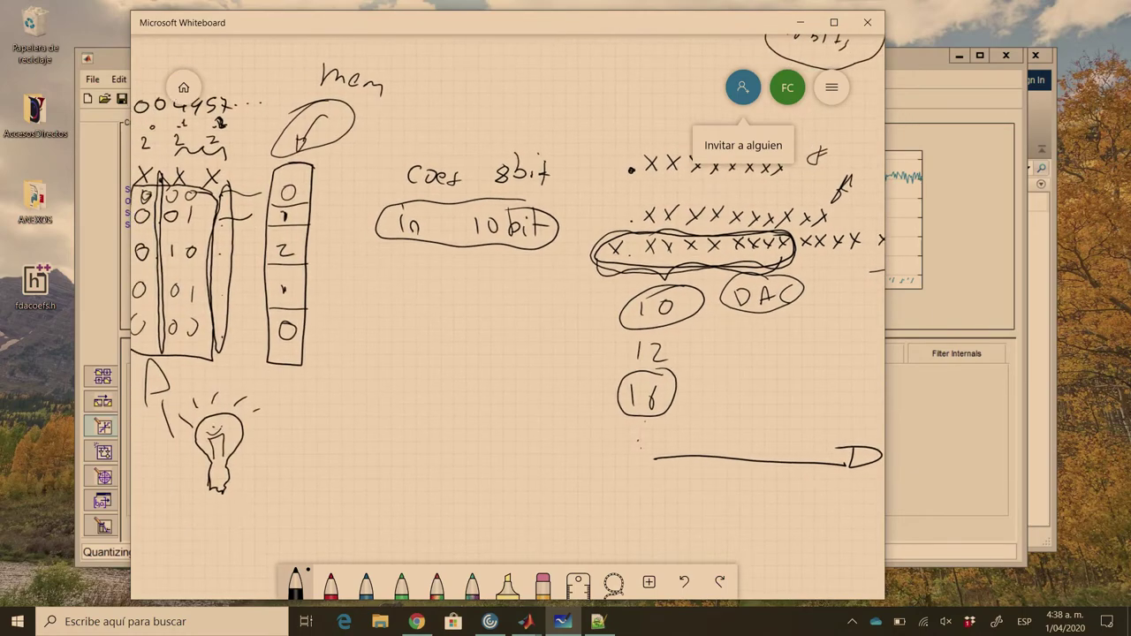
scroll(508, 318, down, 2)
mouse_move(288, 348)
mouse_down()
mouse_move(325, 284)
mouse_move(327, 327)
mouse_up()
Step: Draw a circled register of eight cells below the light bulb, with a wavy line and a left-pointing arrow above it
mouse_move(196, 436)
mouse_down()
mouse_move(397, 484)
mouse_move(247, 428)
mouse_move(203, 428)
mouse_move(233, 471)
mouse_up()
drag(258, 428, 257, 473)
mouse_move(289, 430)
mouse_down()
mouse_move(288, 481)
mouse_move(315, 483)
mouse_up()
mouse_move(335, 430)
mouse_down()
mouse_move(335, 485)
mouse_move(363, 479)
mouse_up()
drag(385, 432, 386, 475)
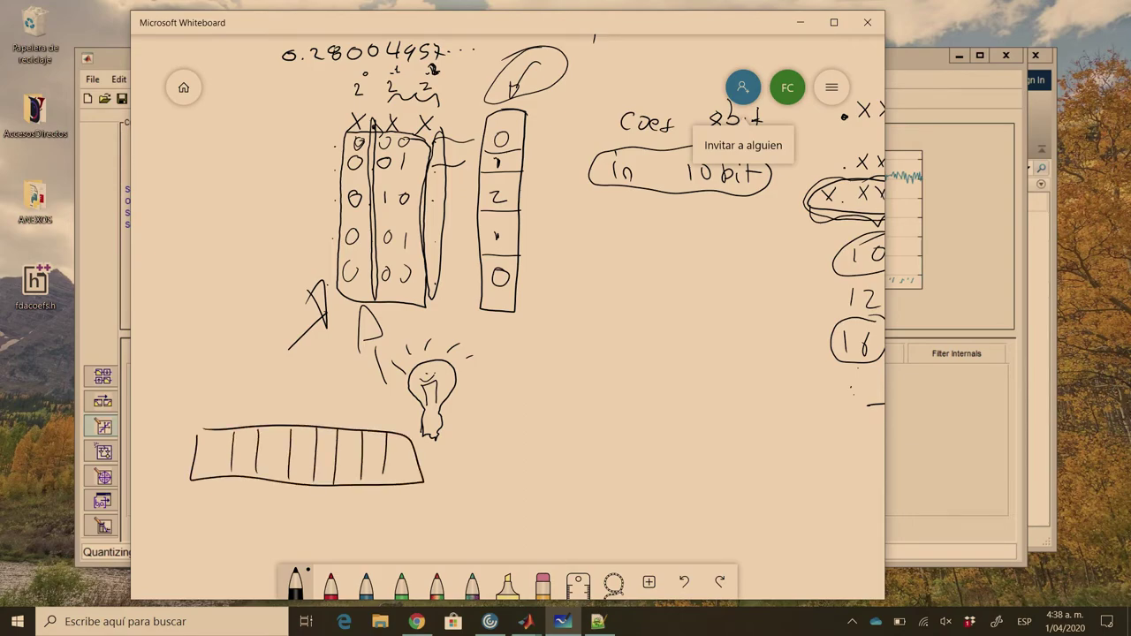
mouse_move(344, 416)
mouse_down()
mouse_move(375, 404)
mouse_move(407, 430)
mouse_up()
mouse_move(341, 399)
mouse_down()
mouse_move(239, 386)
mouse_move(239, 402)
mouse_move(280, 410)
mouse_move(320, 500)
mouse_move(249, 416)
mouse_up()
Step: Draw a second register box to the right of the circled one and divide it into cells with vertical lines
mouse_move(519, 425)
mouse_down()
mouse_move(510, 497)
mouse_move(738, 461)
mouse_move(529, 418)
mouse_move(567, 484)
mouse_up()
mouse_move(588, 428)
mouse_down()
mouse_move(584, 483)
mouse_move(608, 480)
mouse_up()
mouse_move(628, 425)
mouse_down()
mouse_move(627, 491)
mouse_move(652, 493)
mouse_up()
mouse_move(676, 426)
mouse_down()
mouse_move(675, 480)
mouse_move(692, 495)
mouse_up()
drag(549, 421, 545, 498)
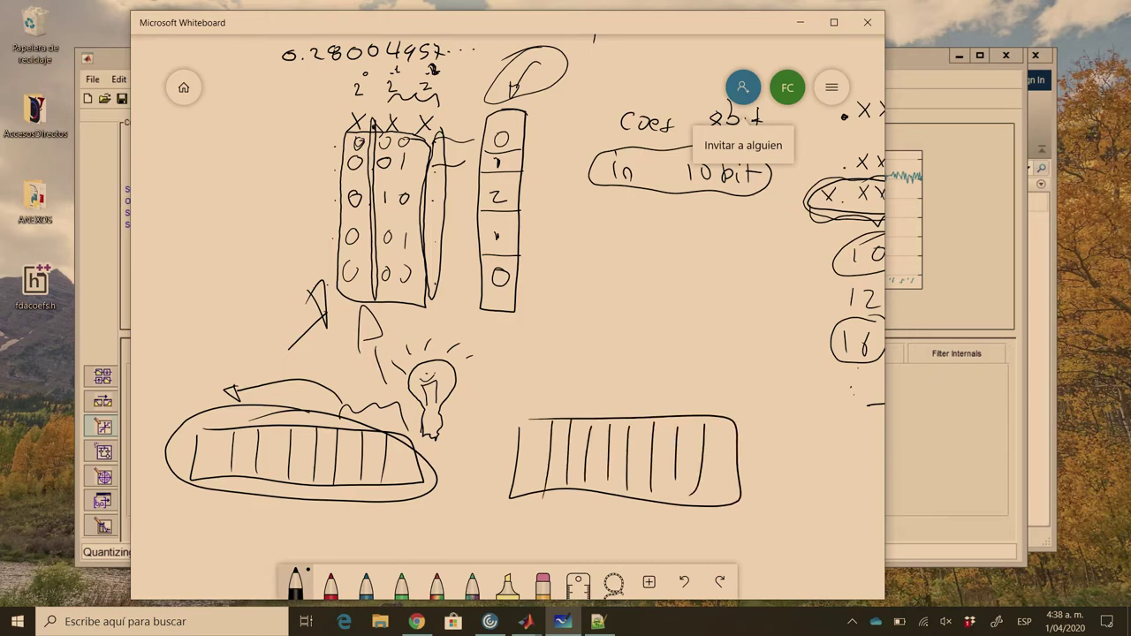